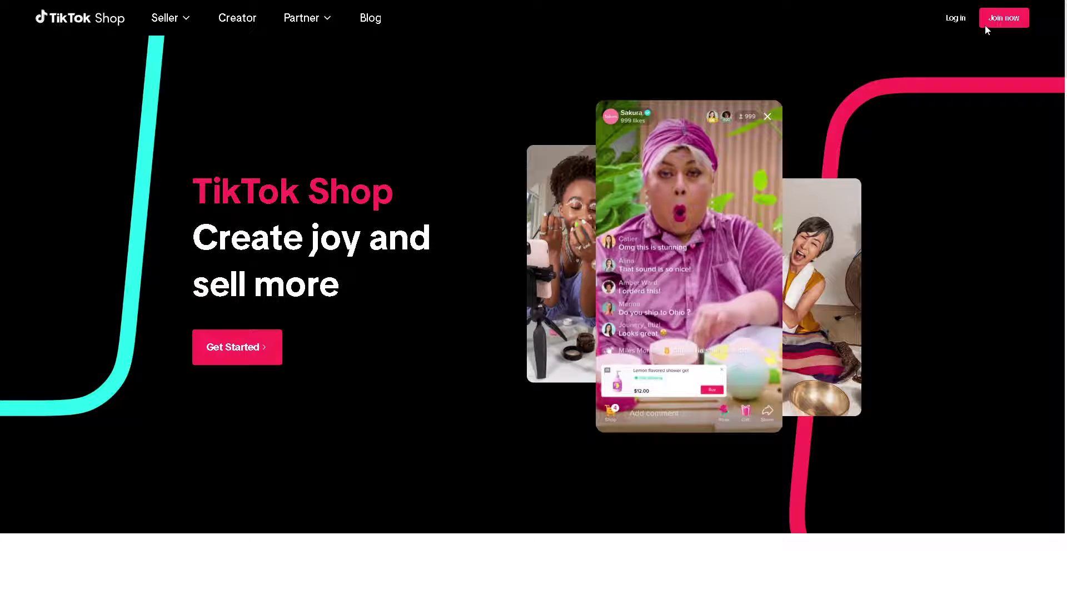
- Open the TikTok Shop Seller Center log-in page from the top-bar Log in menu
mouse_move(953, 21)
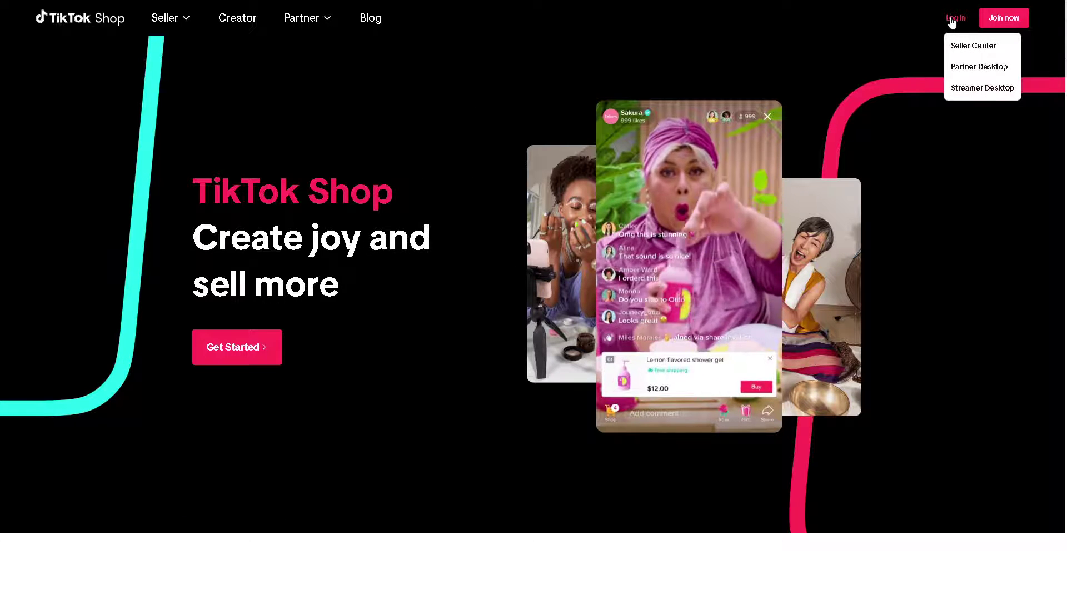
click(965, 47)
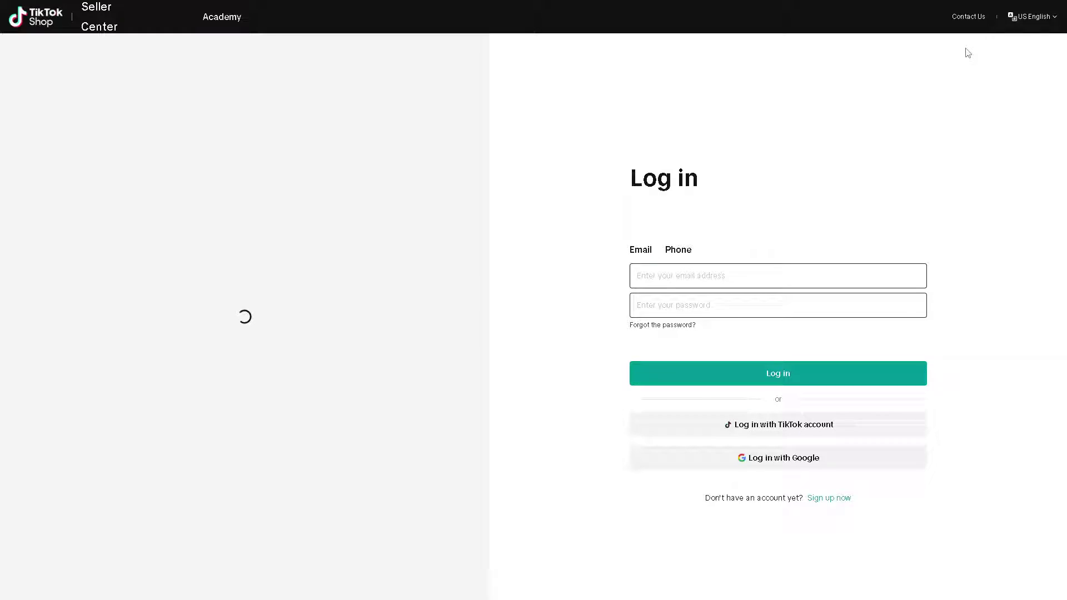
- Sign up as a new seller and reach the homepage with its 3-step setup checklist
click(829, 500)
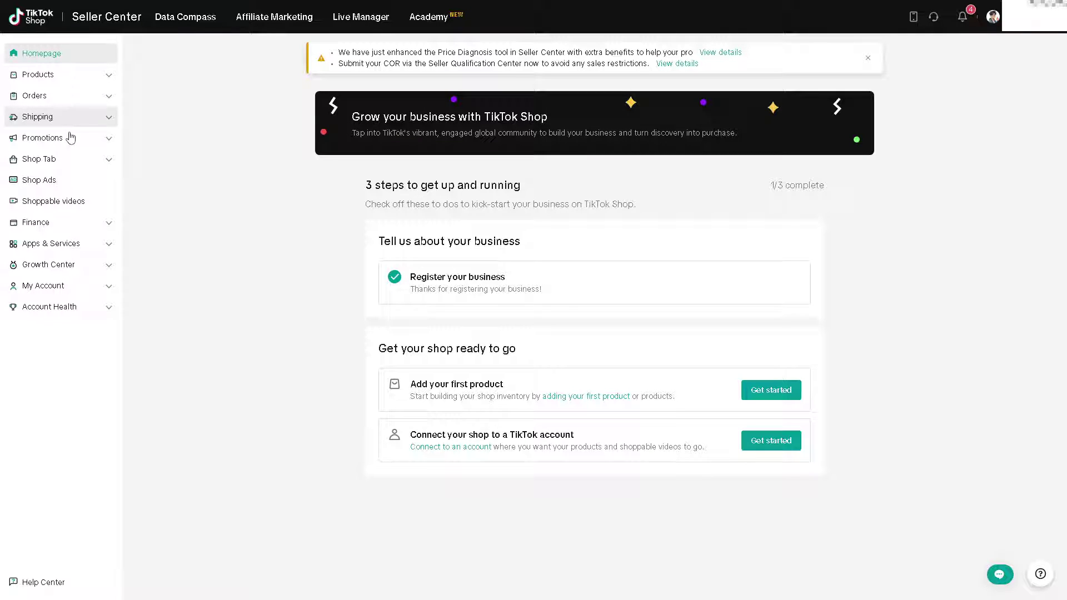
- Open the App store under Apps & Services and search for 'aliexpress'
click(49, 246)
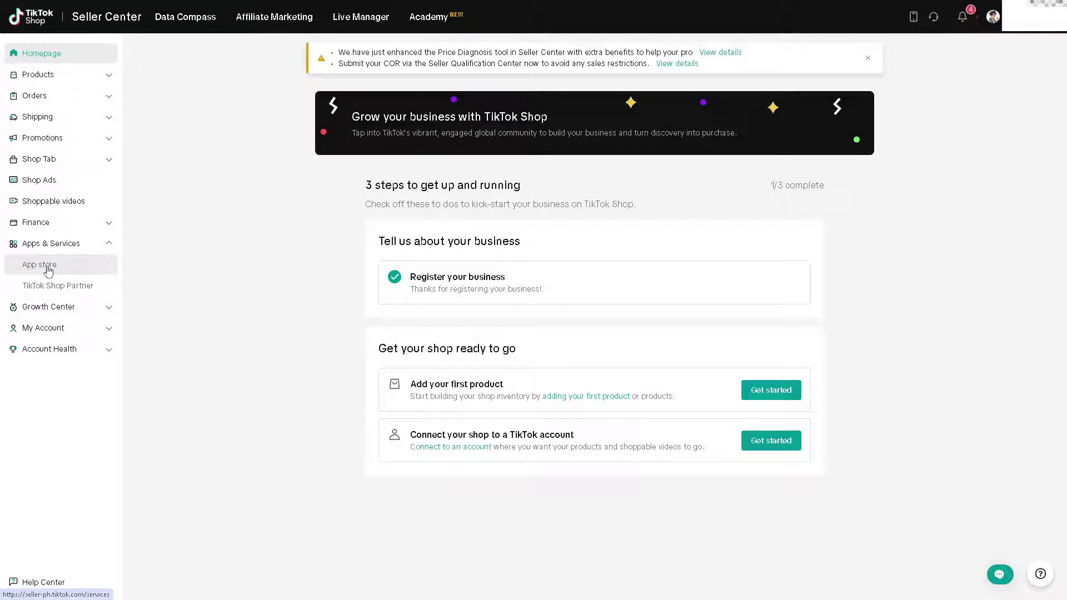
click(47, 268)
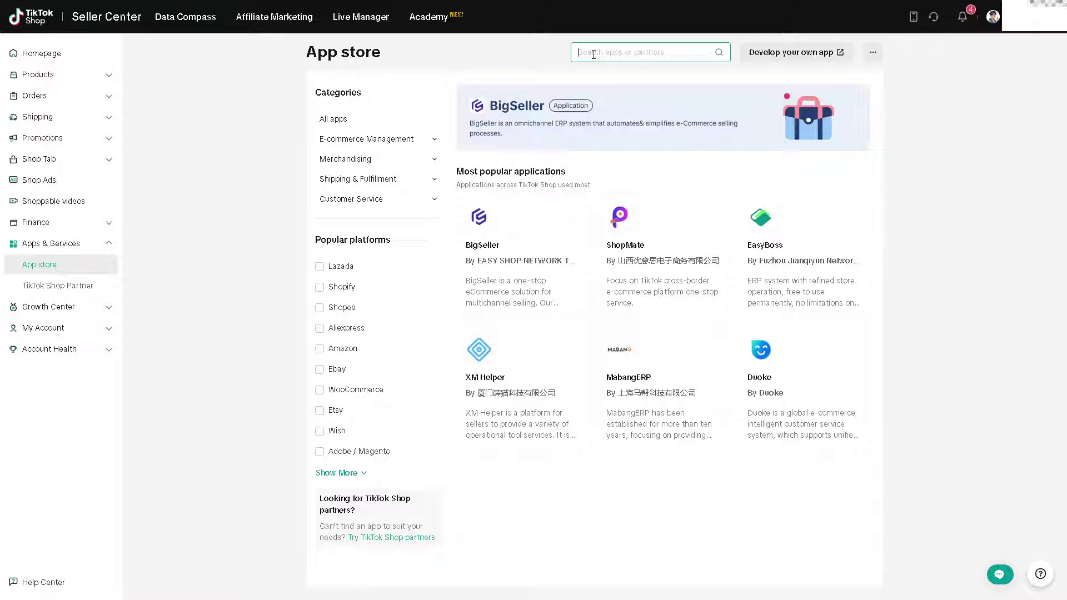
text(aliexpress)
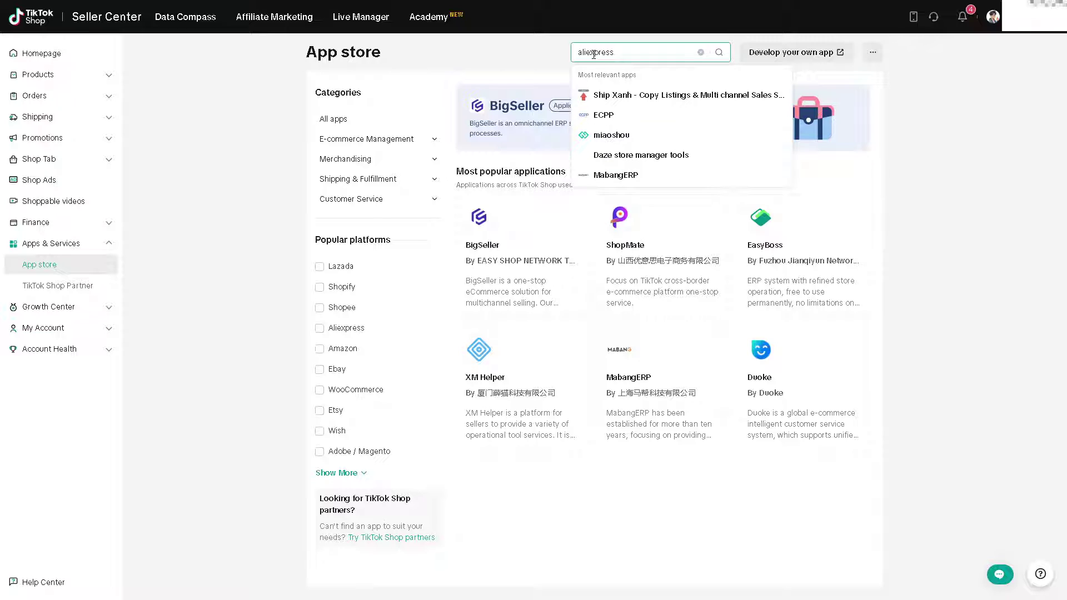
click(254, 167)
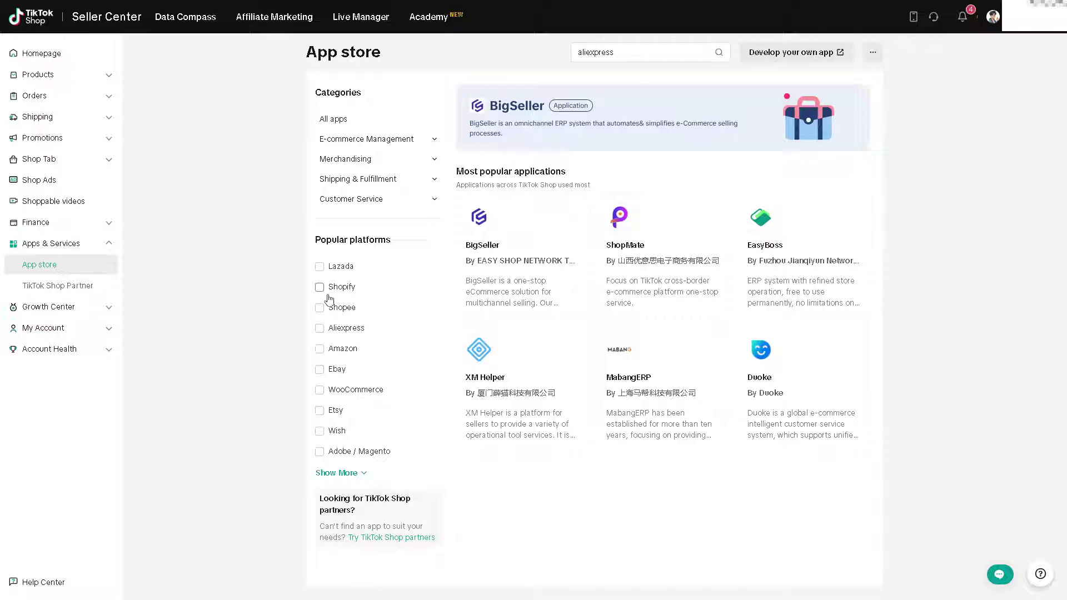
- Filter the App store by the Aliexpress platform and browse the 9 apps, including CJdropshipping and EPROLO
click(320, 329)
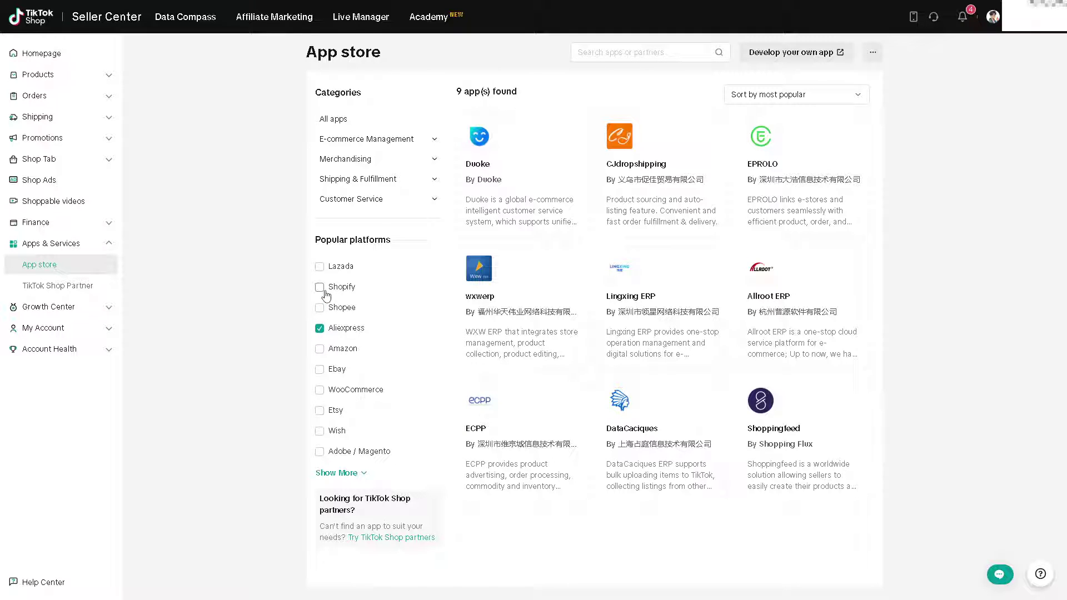
mouse_move(485, 296)
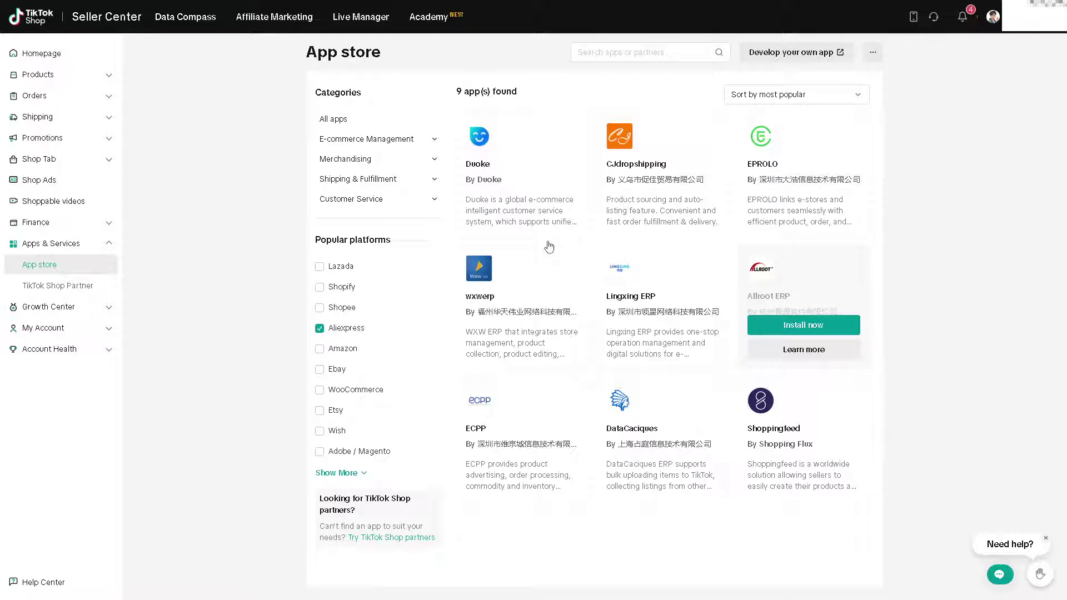
mouse_move(647, 228)
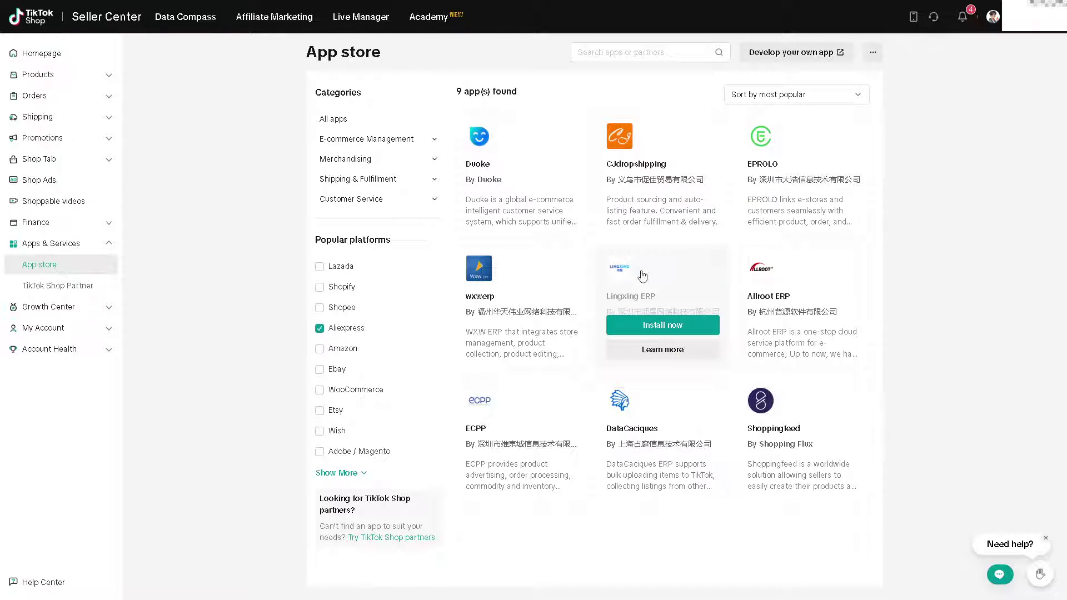
mouse_move(655, 395)
mouse_move(770, 357)
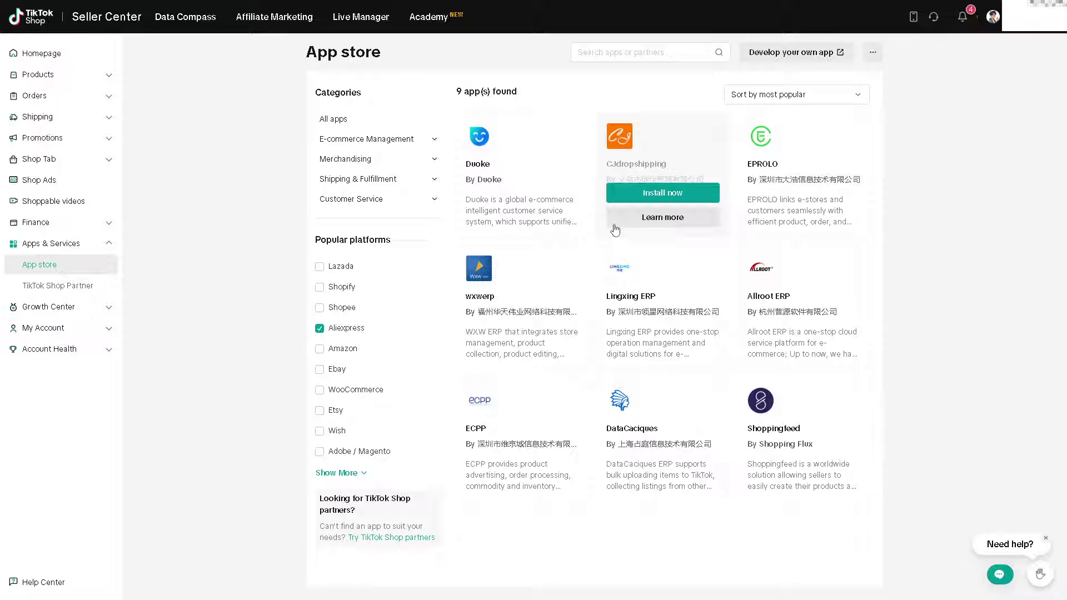
mouse_move(507, 190)
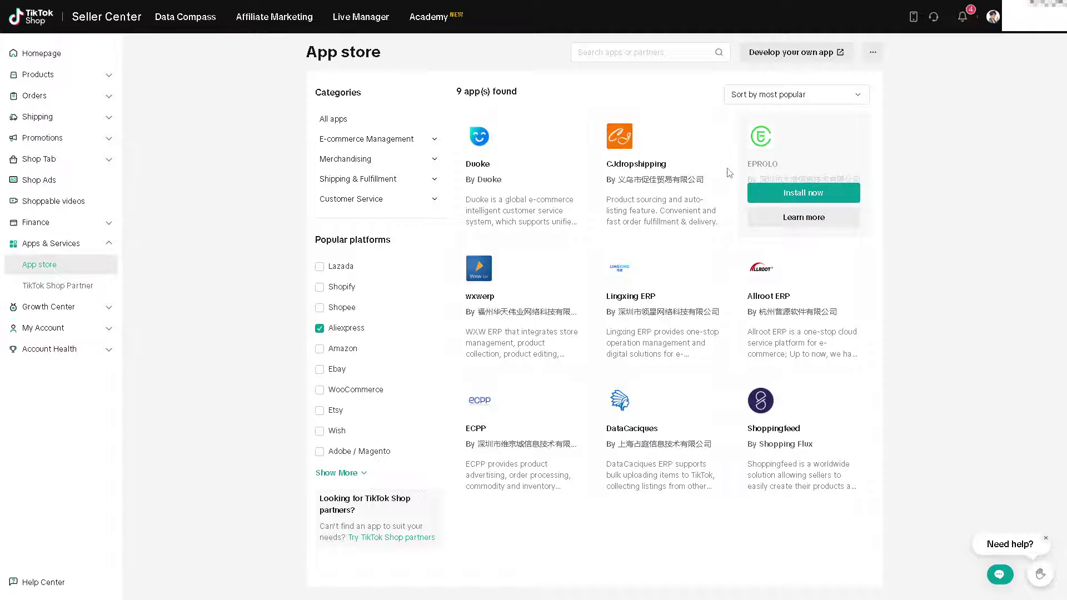
mouse_move(665, 191)
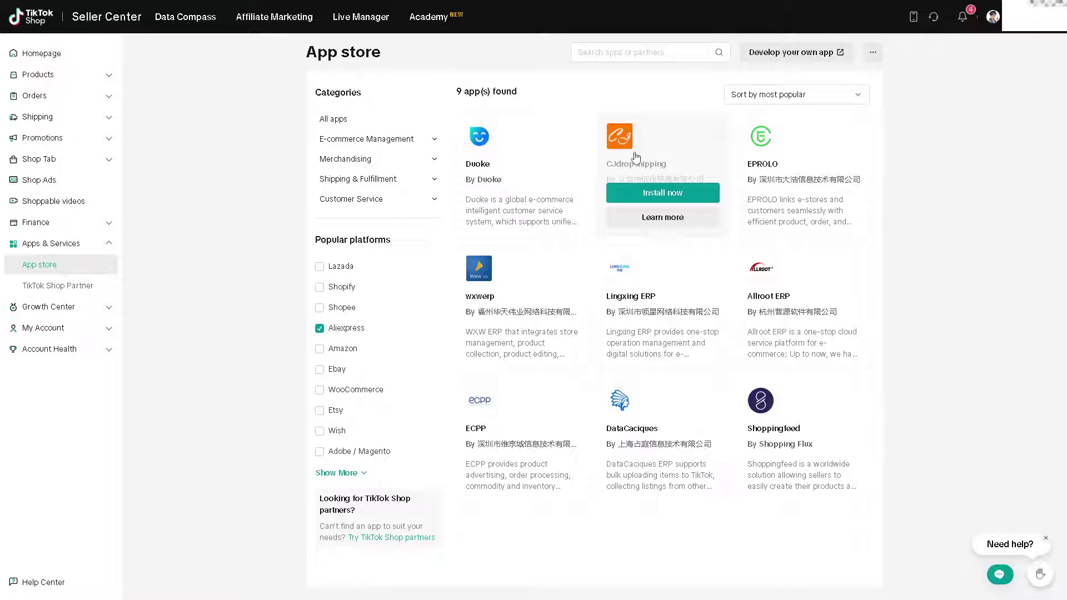
- Install CJdropshipping and review every permission listed in its Authorize dialog
click(662, 193)
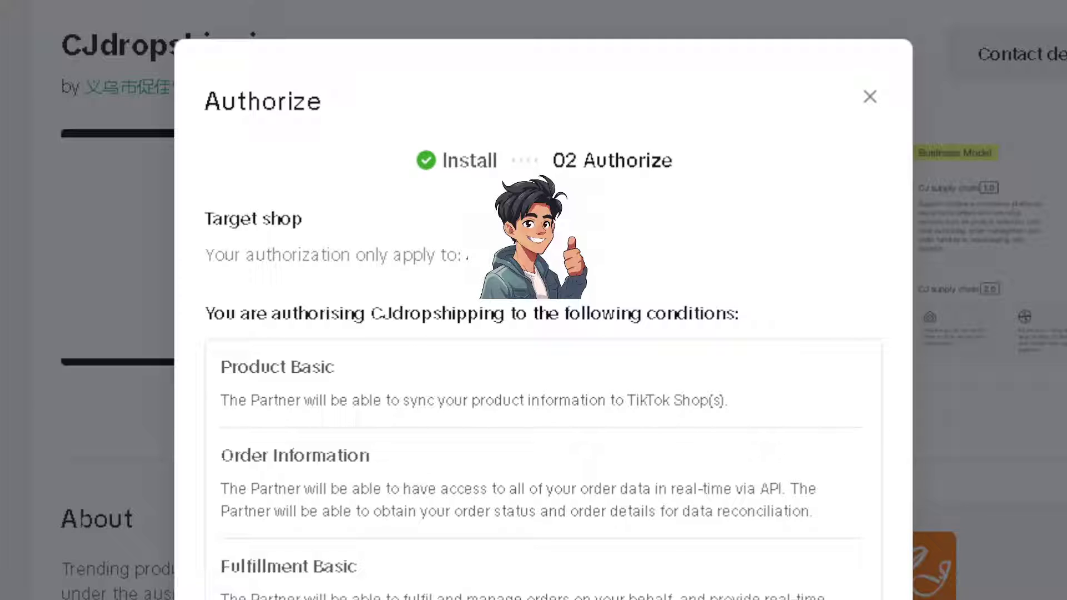
scroll(554, 561, down, 10)
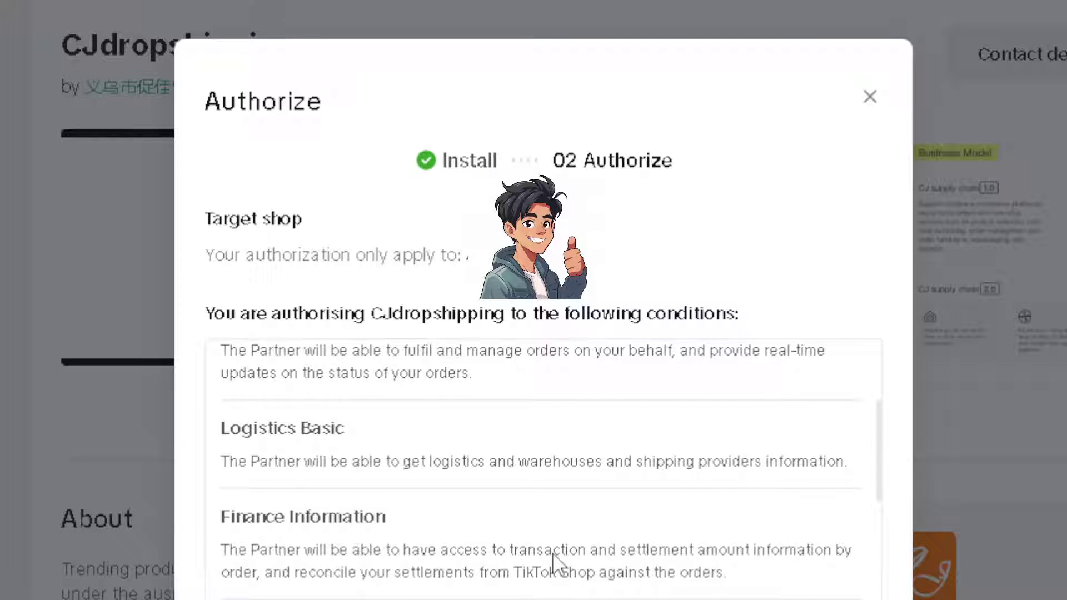
scroll(536, 503, down, 2)
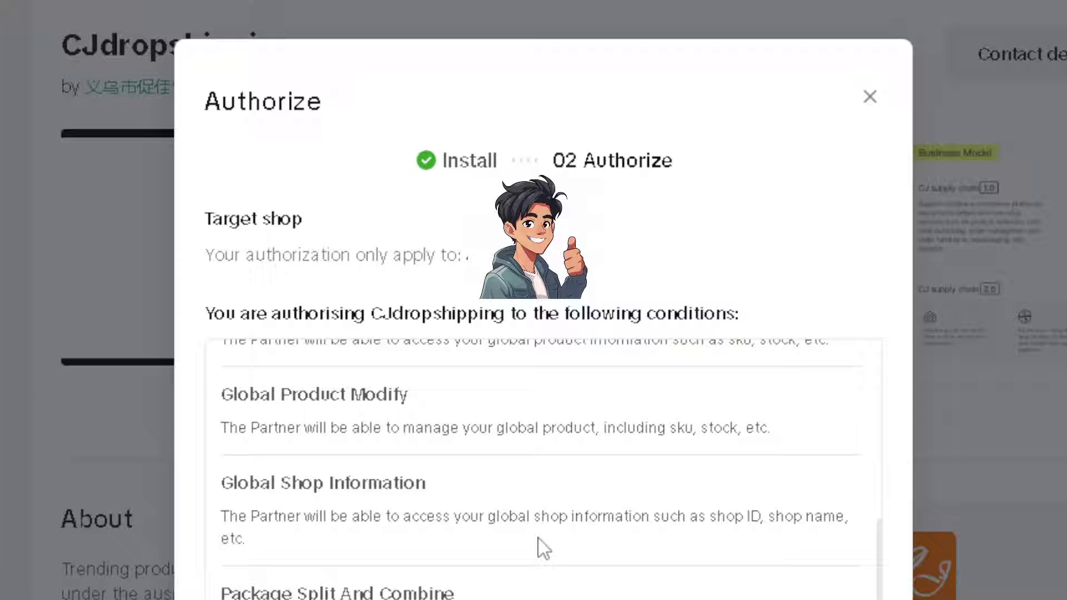
scroll(544, 547, down, 4)
scroll(543, 548, down, 5)
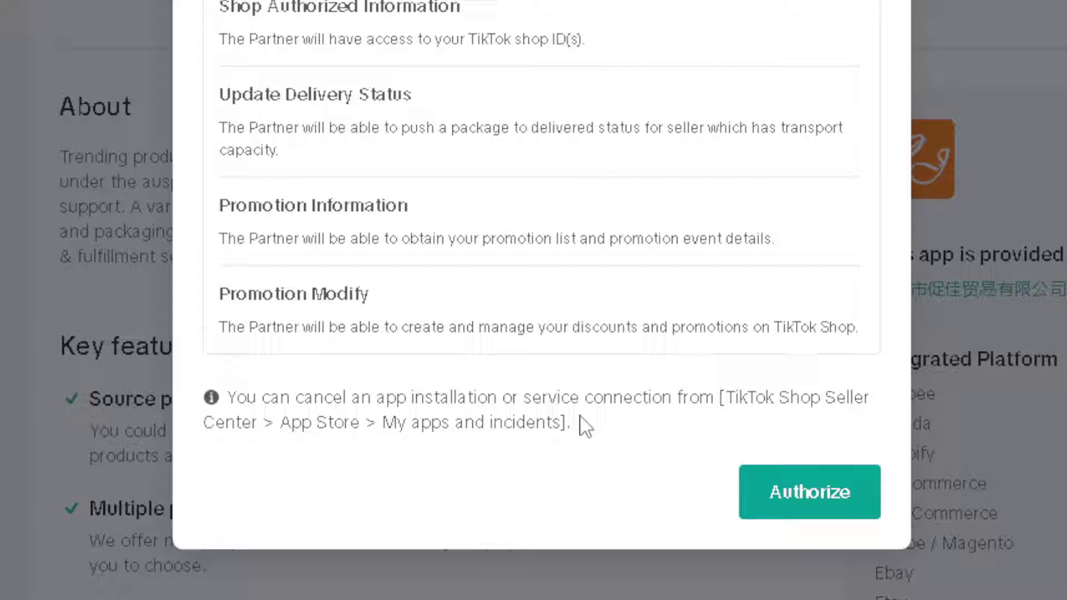
- Authorize CJdropshipping to access the shop and allow notifications from its site
click(830, 498)
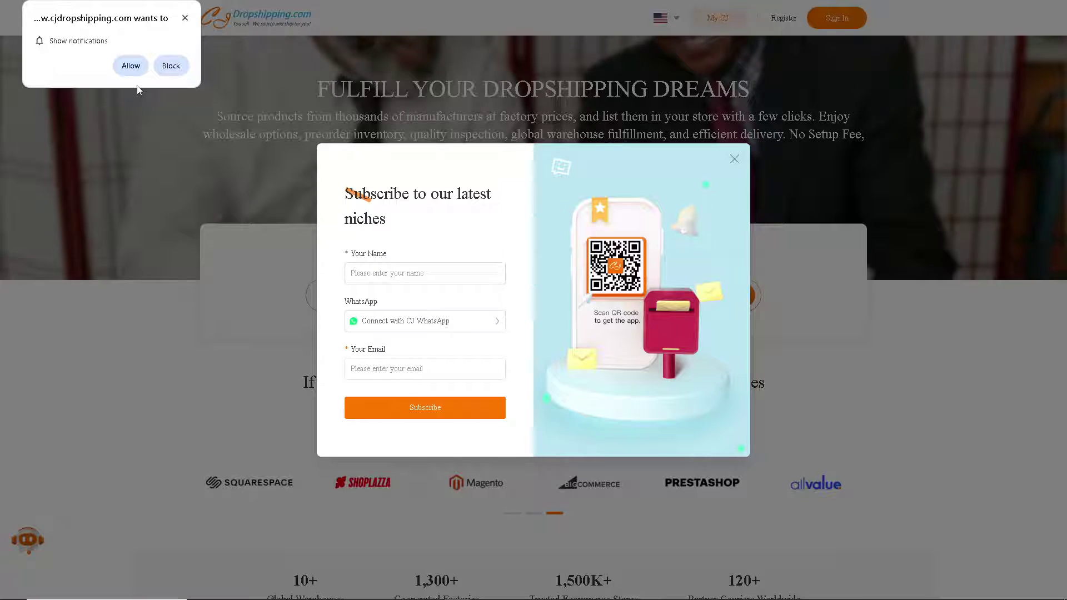
click(128, 69)
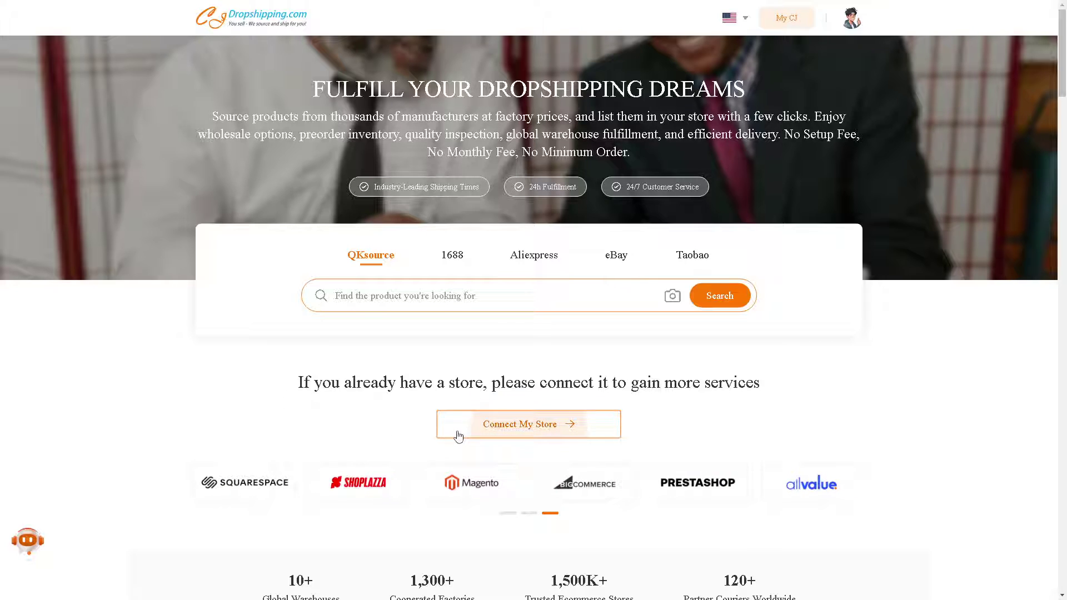
- Choose TikTok Shop as the store to connect in CJdropshipping and accept its store note
click(476, 438)
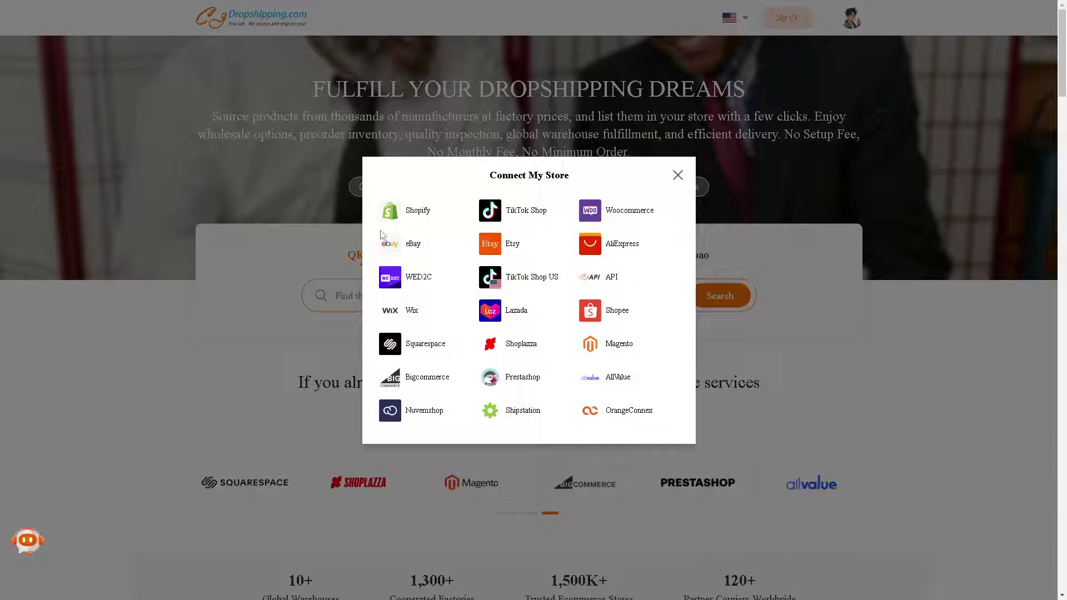
click(520, 214)
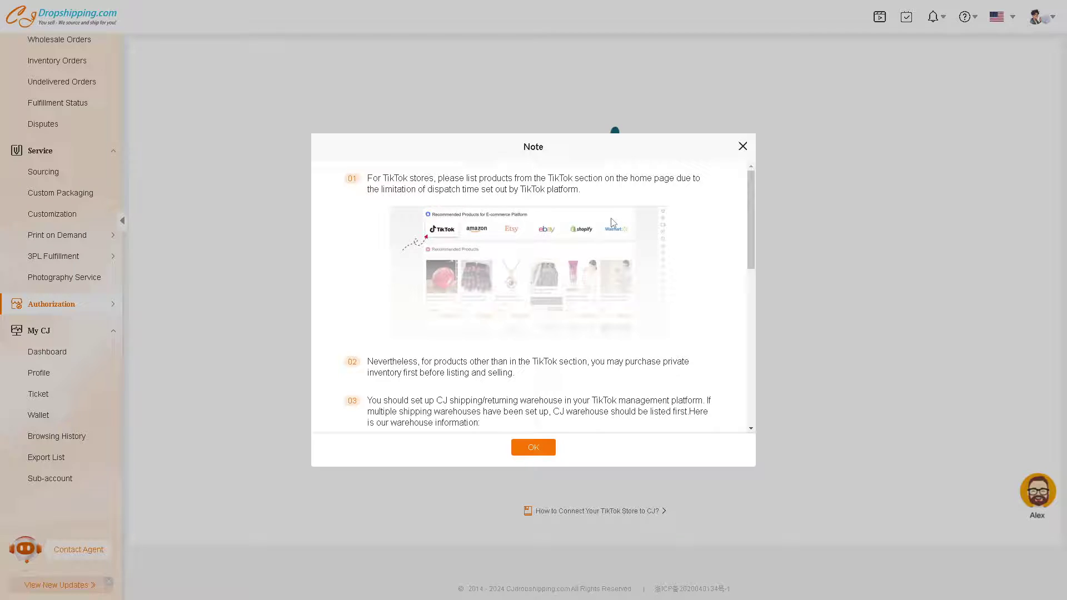
scroll(611, 224, down, 4)
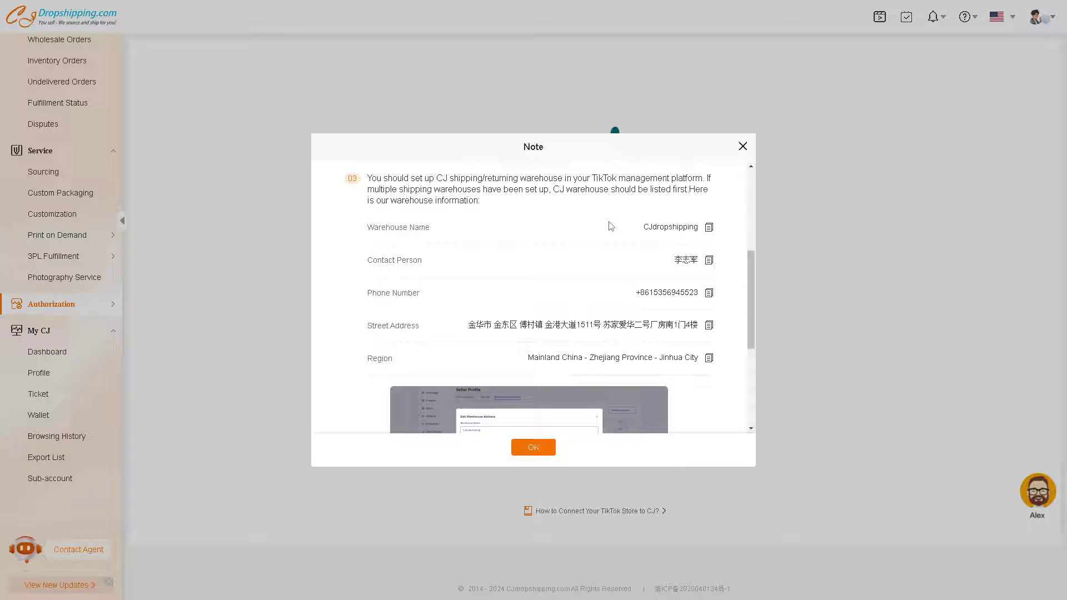
scroll(610, 226, down, 4)
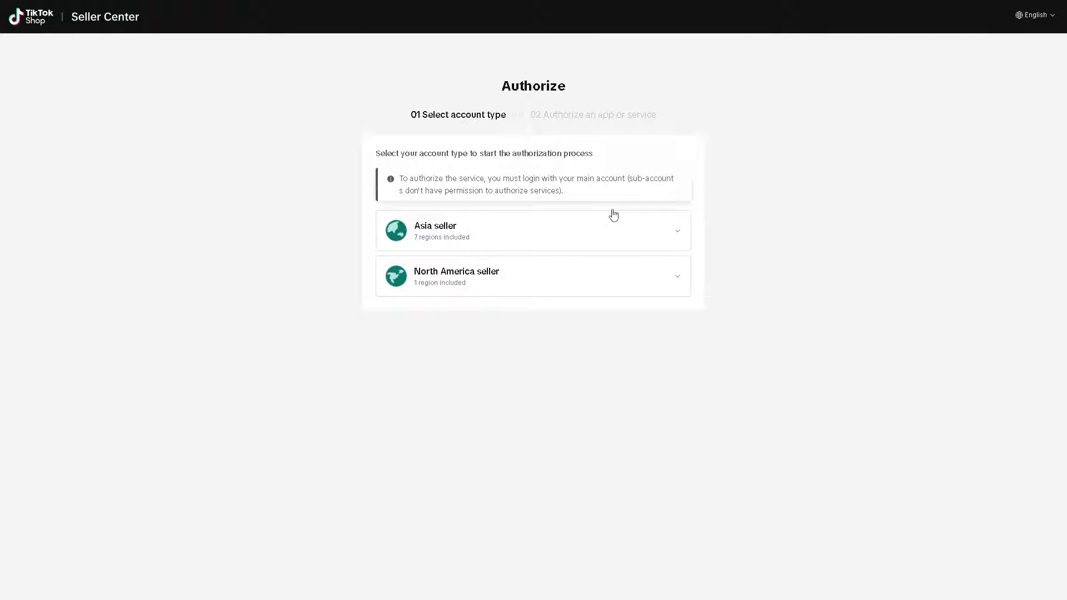
- Authorize as a North America seller registered in the United States
click(511, 286)
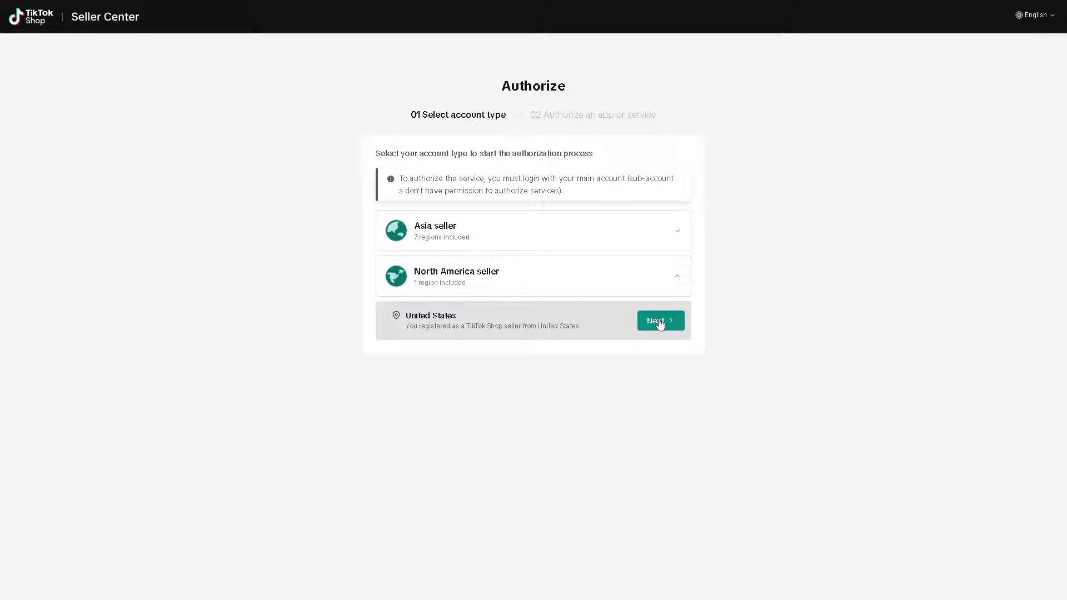
click(677, 322)
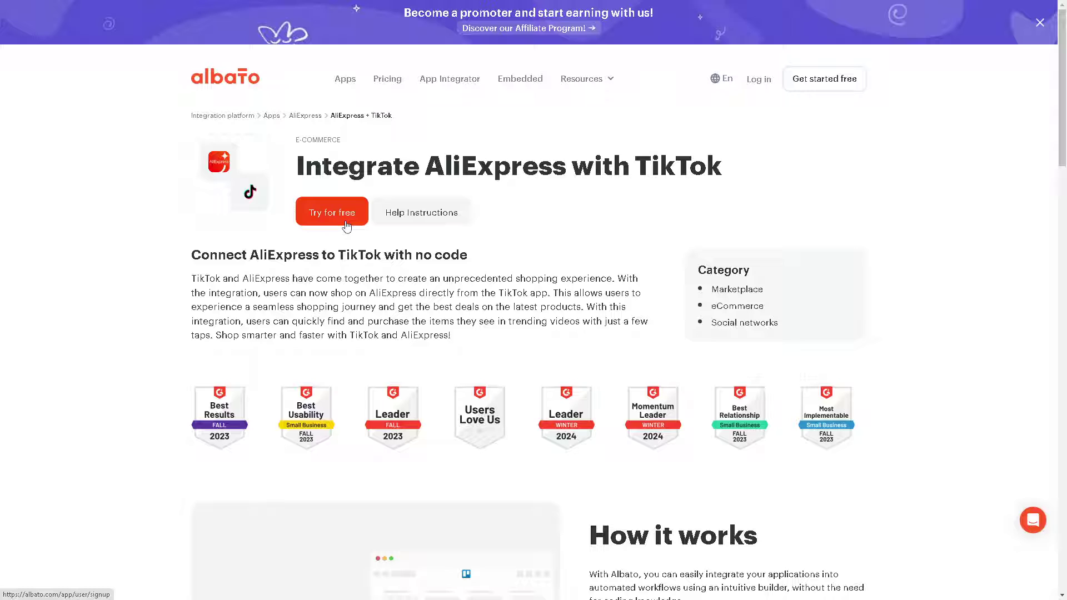
- Scroll Albato's integration page to the AliExpress and TikTok triggers and events form
scroll(345, 228, down, 3)
scroll(399, 272, down, 6)
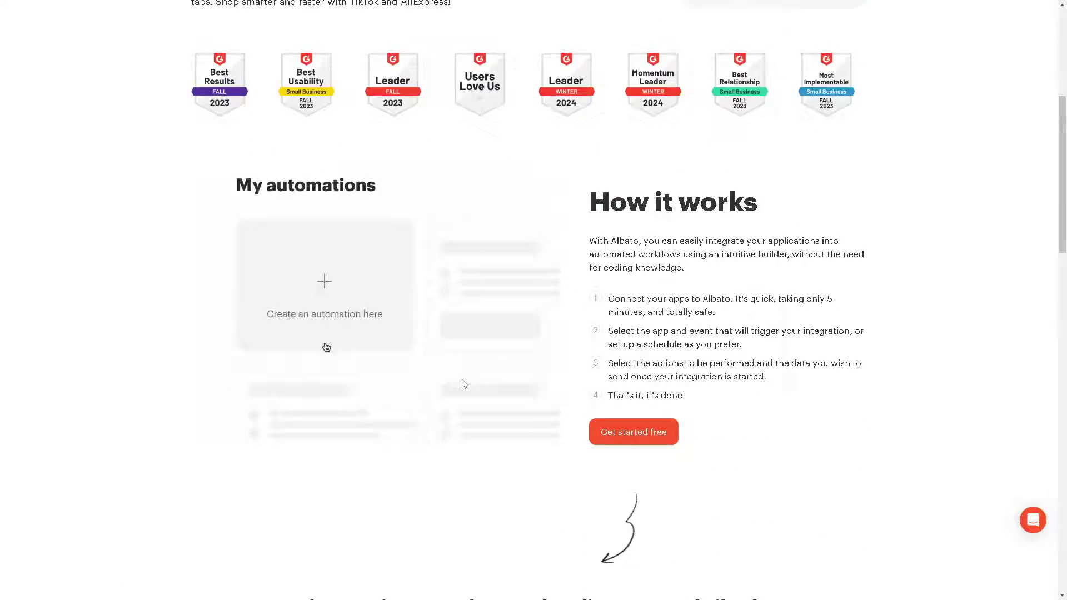
scroll(500, 253, up, 1)
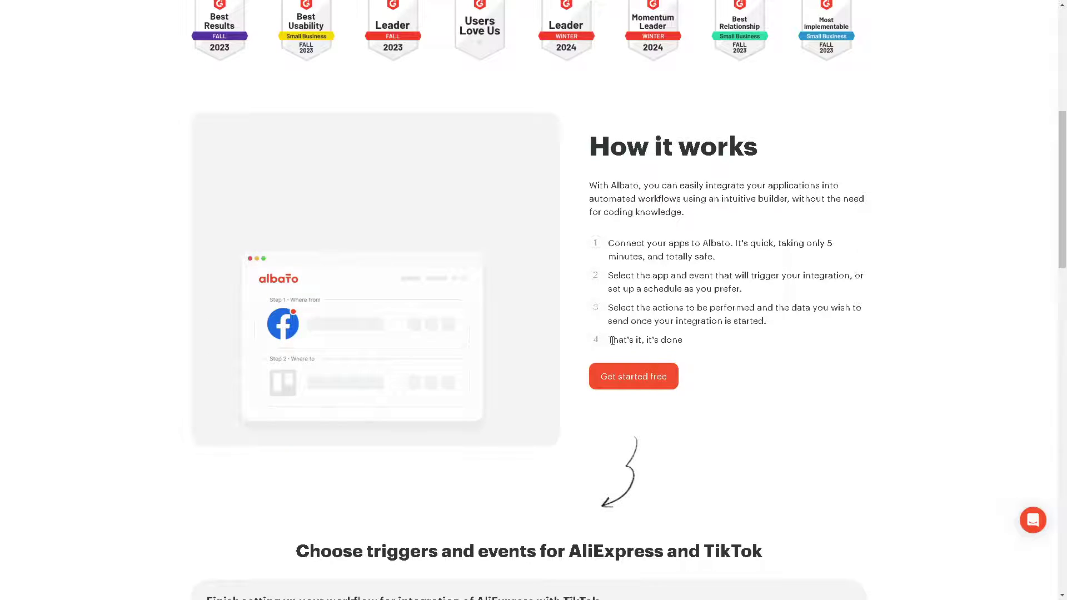
scroll(609, 339, down, 5)
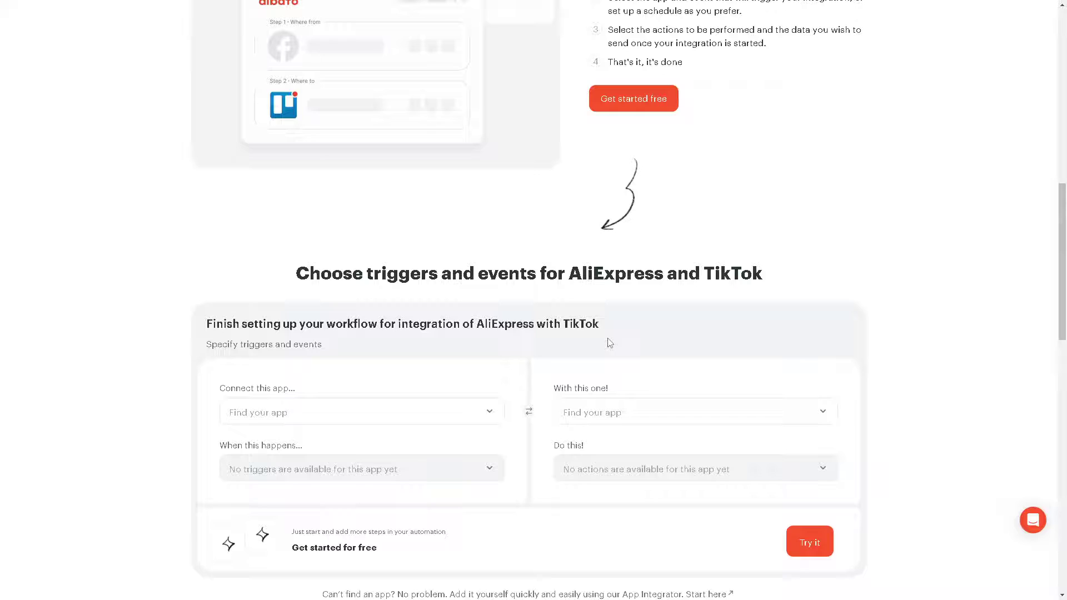
- Pick AliExpress as the source app with the 'Order has been created' trigger
click(420, 416)
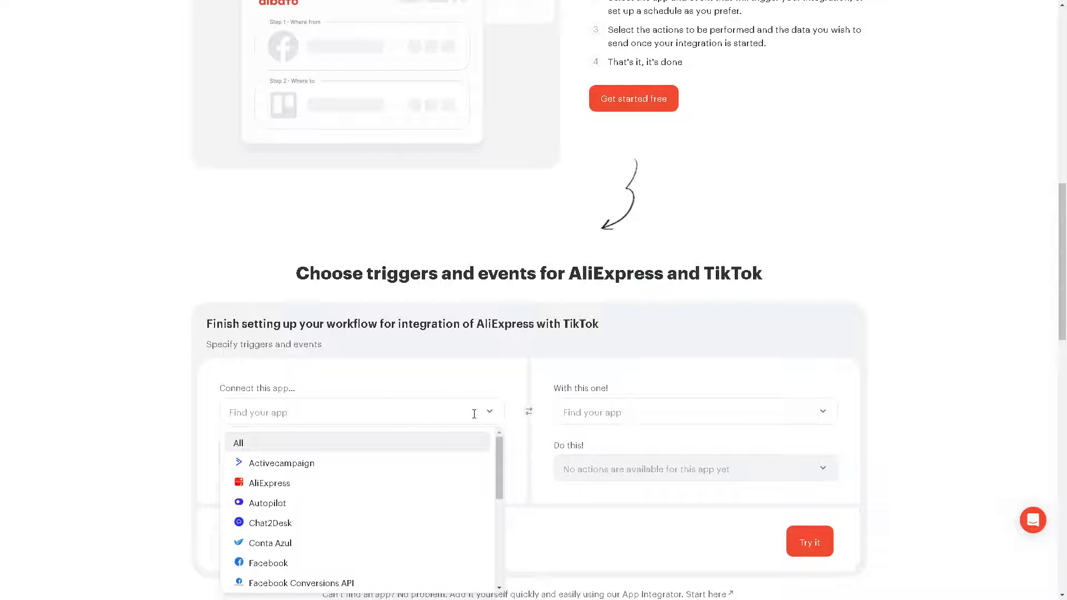
click(266, 481)
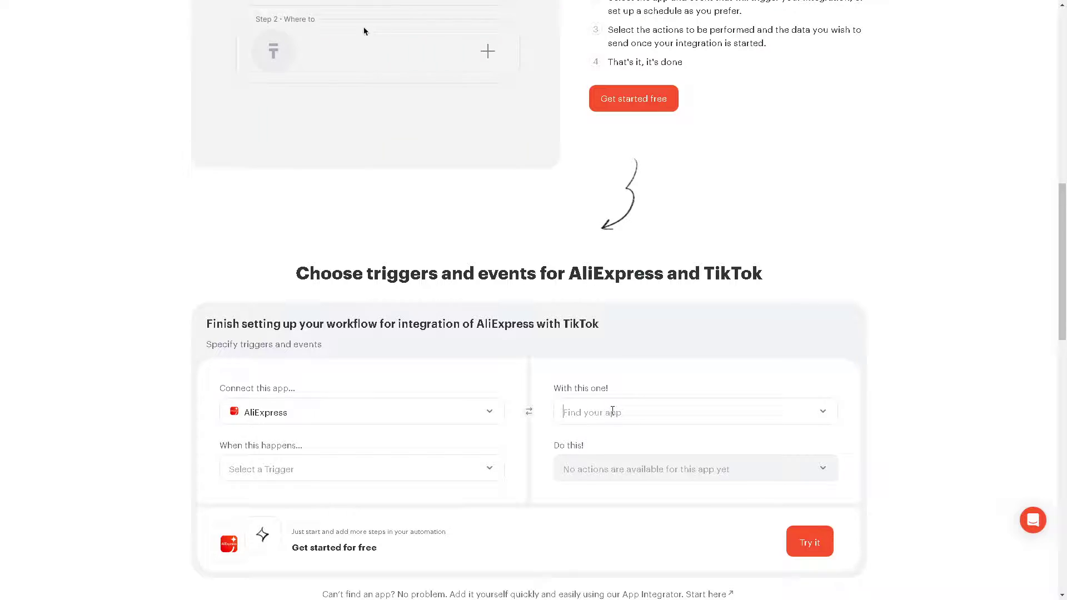
click(375, 469)
scroll(333, 453, down, 3)
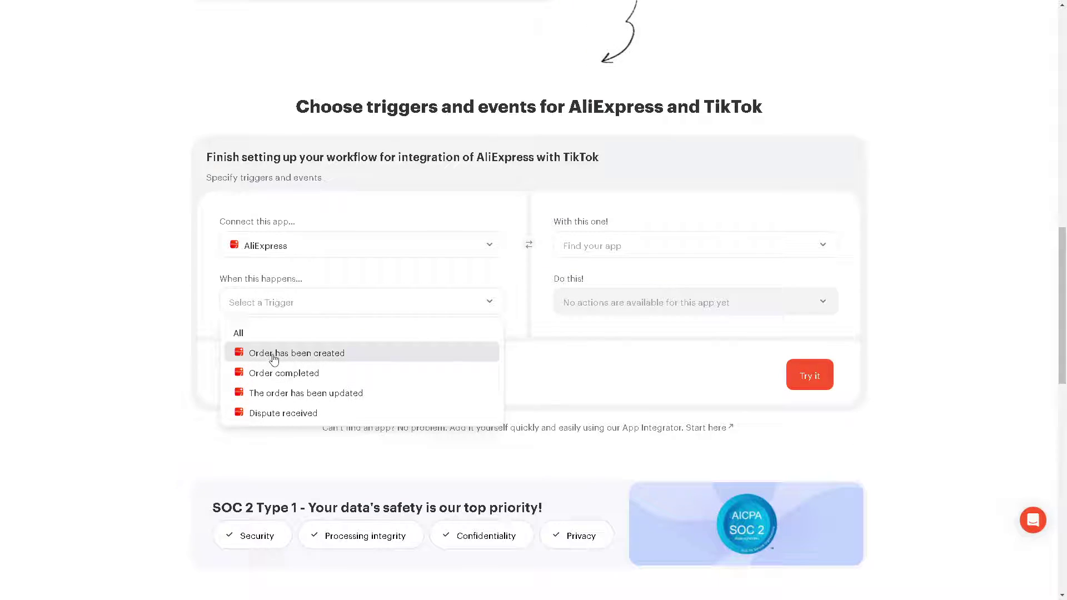
click(275, 354)
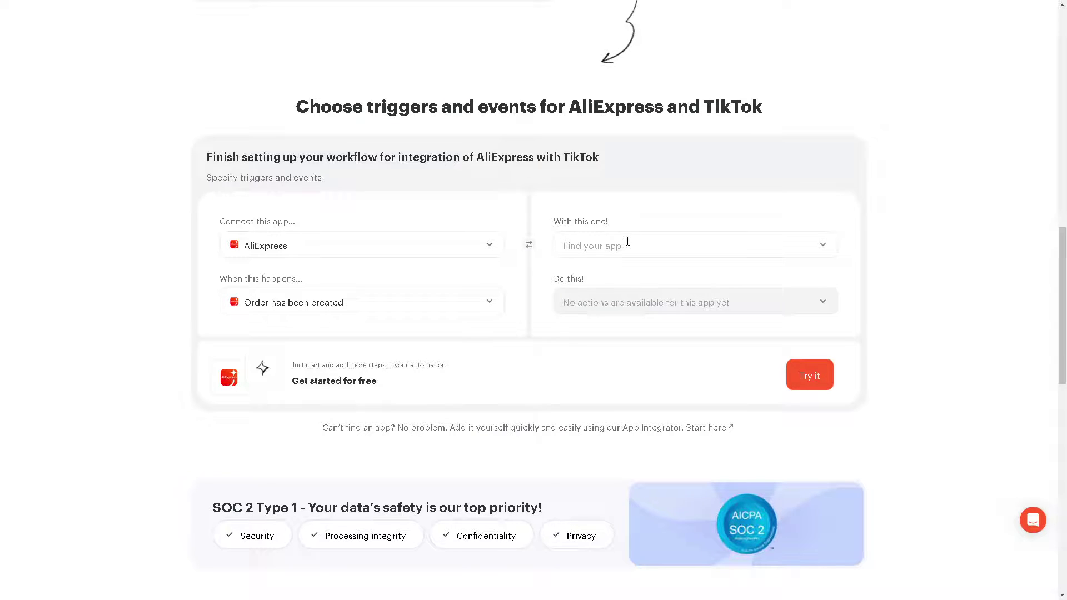
- Set TikTok as the second app with the 'Add users to custom audience' action
click(823, 253)
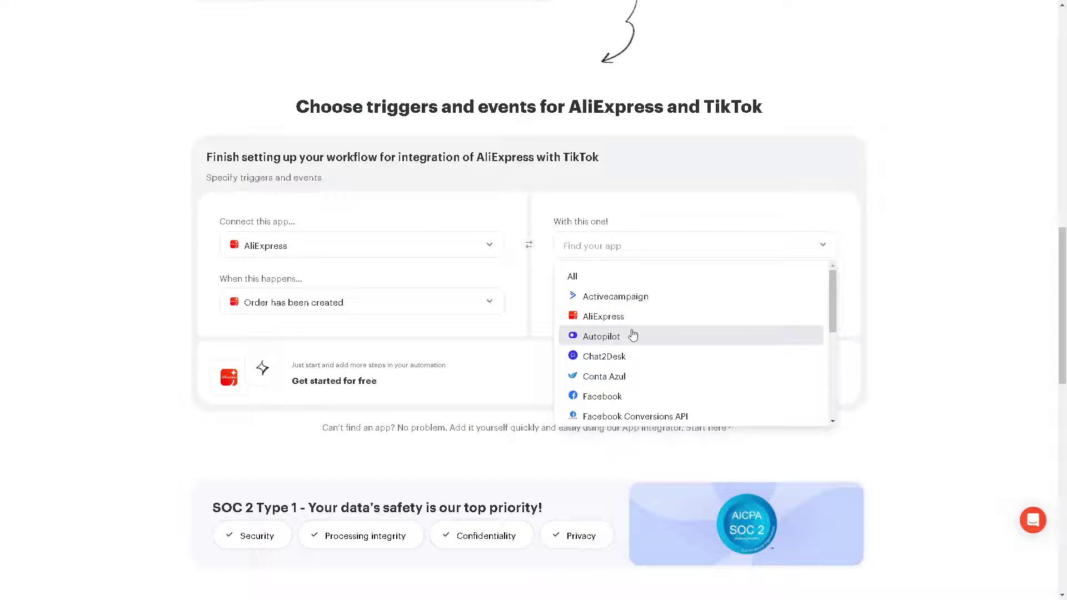
scroll(619, 333, down, 2)
scroll(639, 355, down, 3)
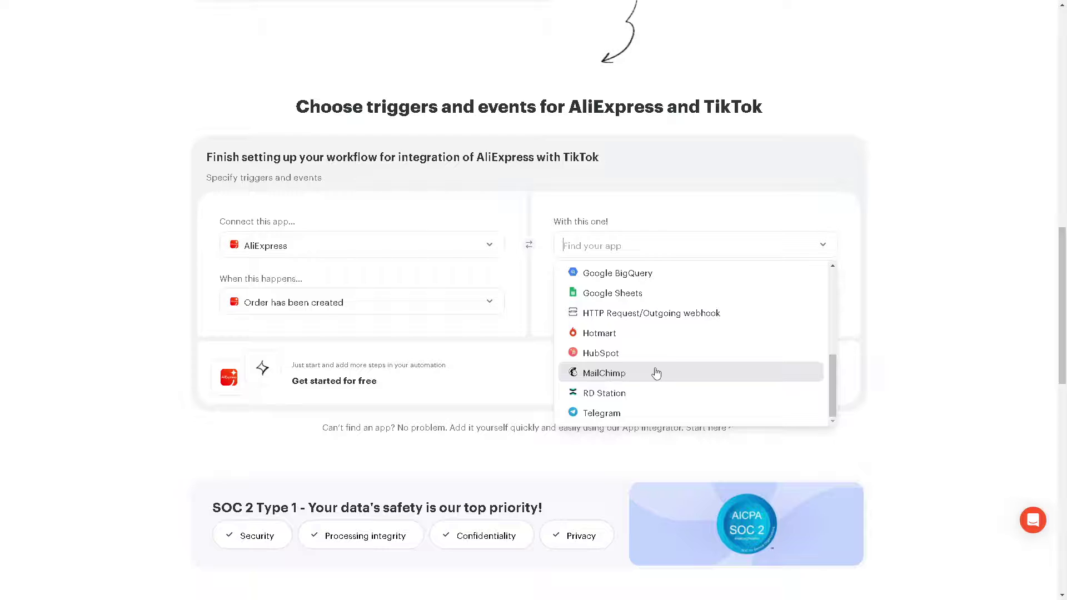
scroll(652, 373, down, 2)
scroll(638, 286, up, 5)
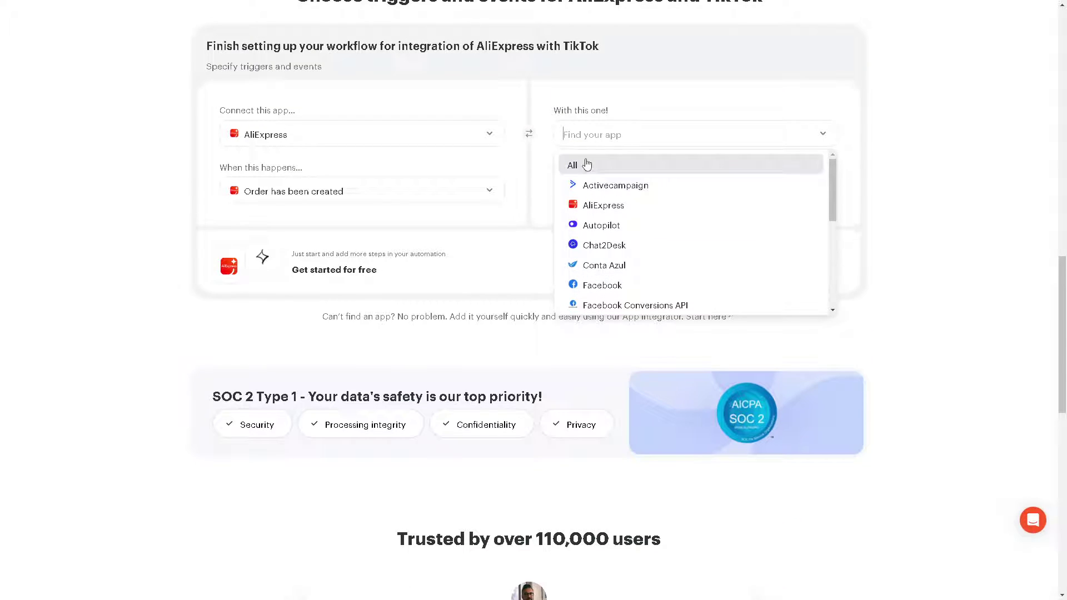
click(589, 134)
text(tik)
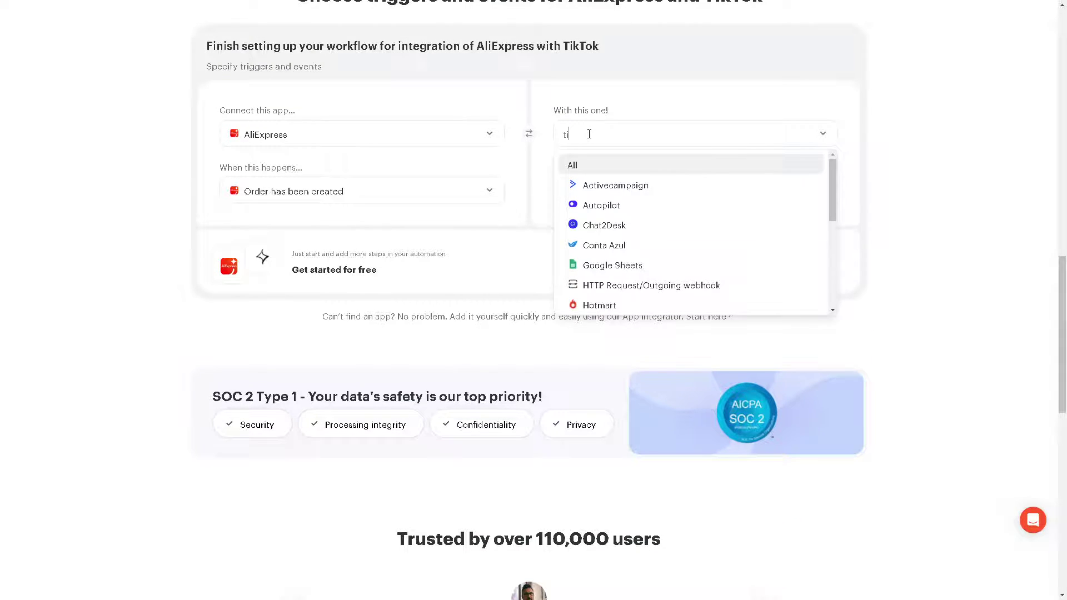
click(596, 187)
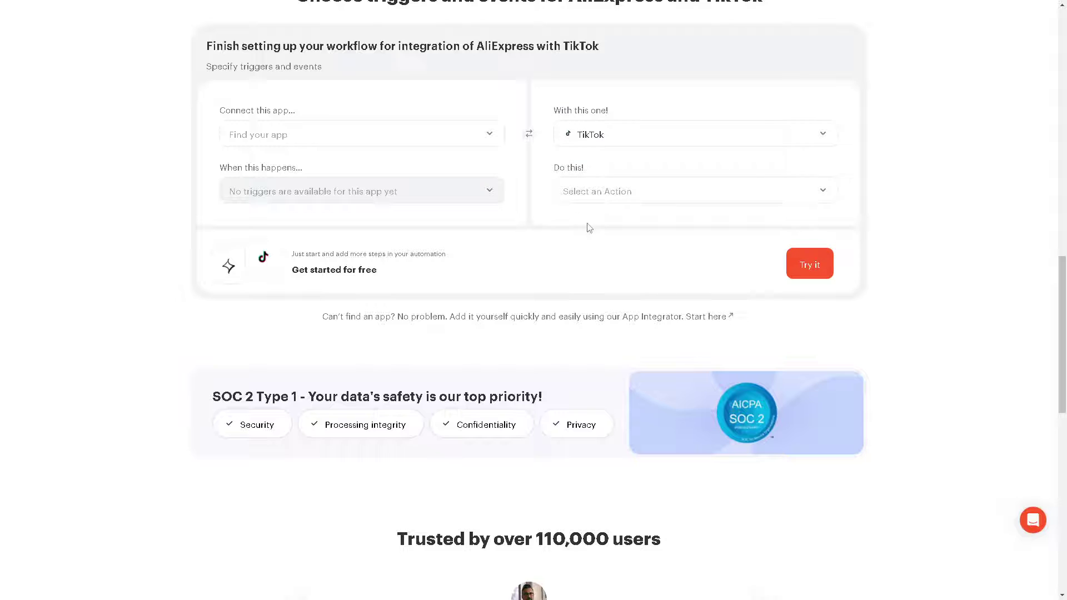
click(612, 191)
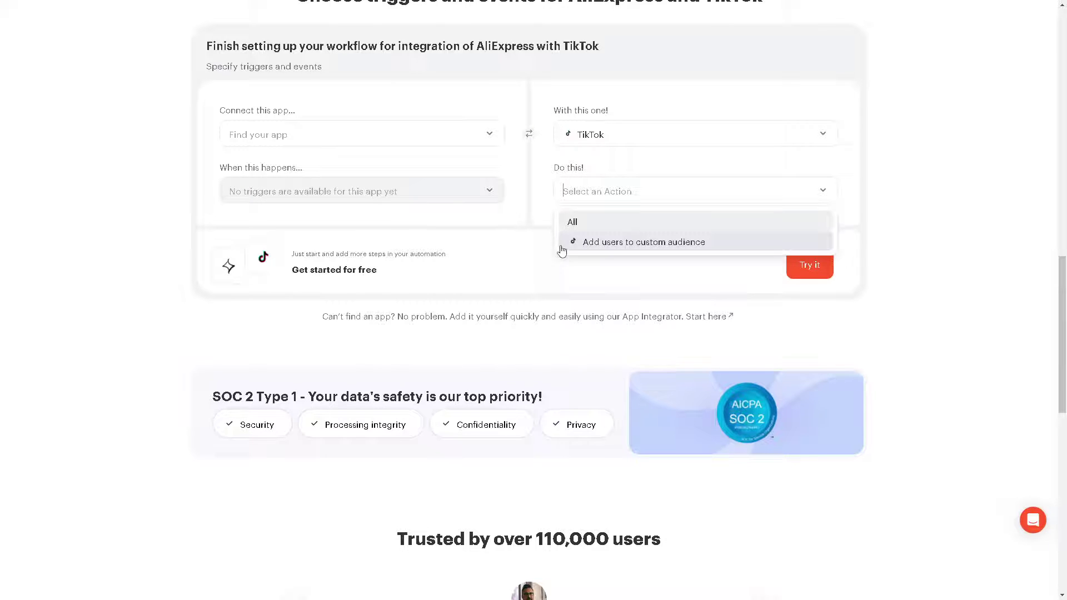
click(621, 245)
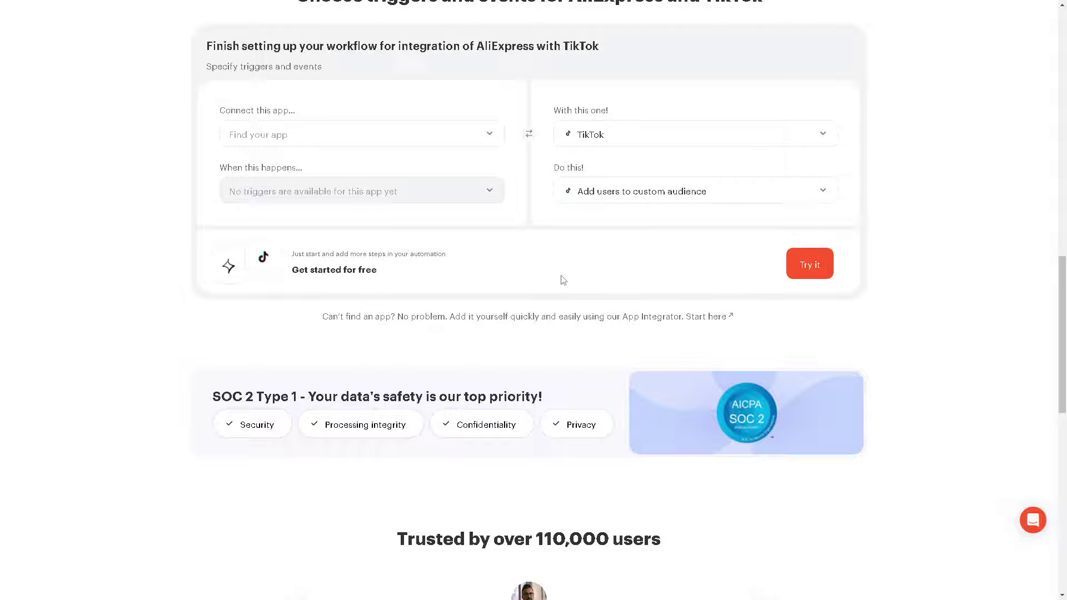
scroll(563, 280, up, 2)
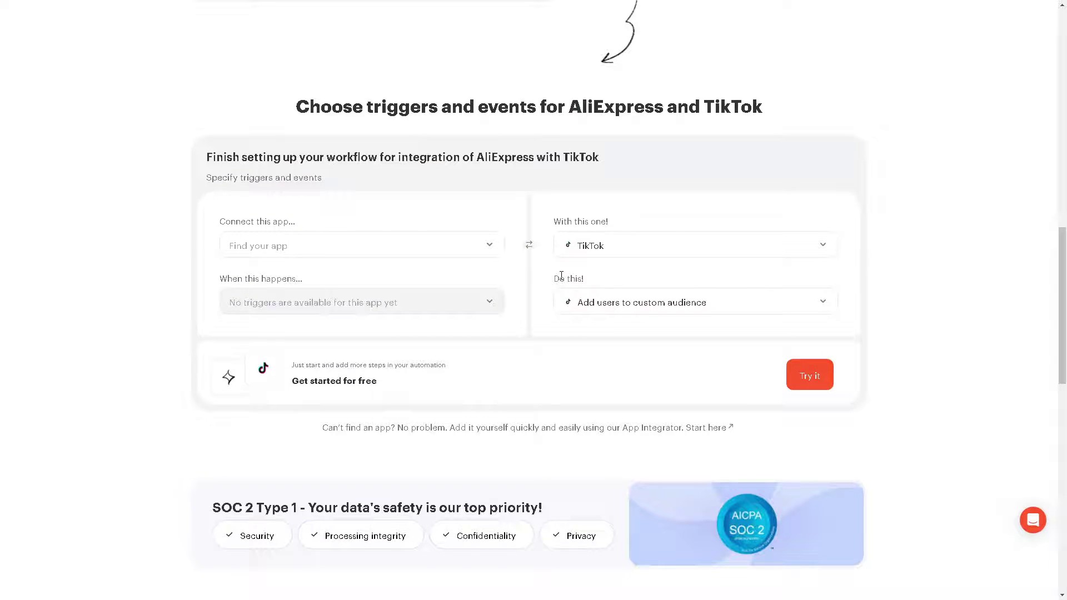
- Create Automation #311997 with the TikTok 'Add users to custom audience' step, skip the tour, and begin choosing the trigger app
click(824, 380)
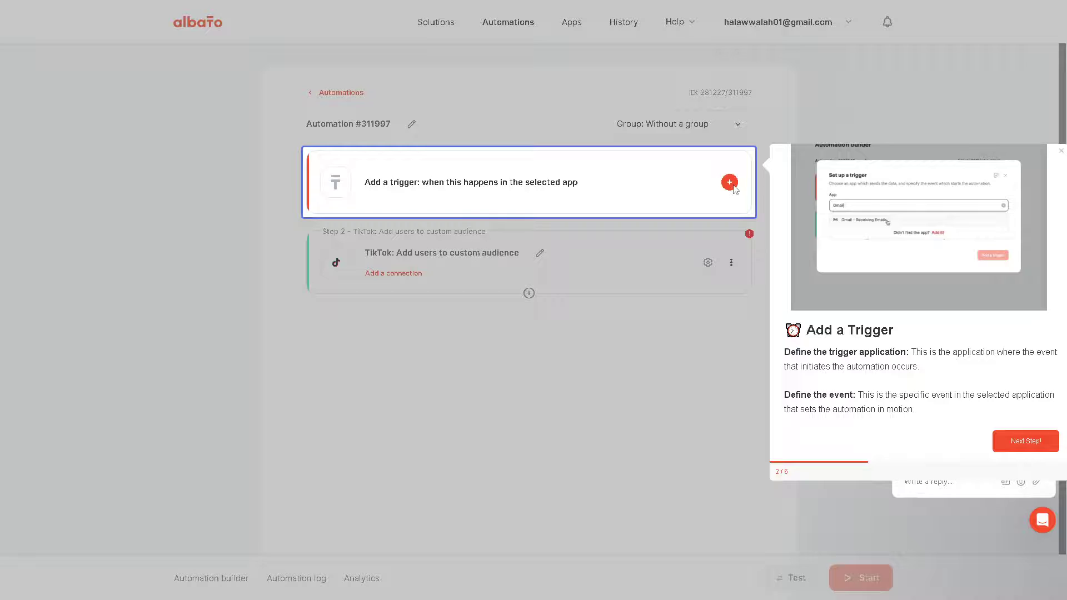
click(1041, 453)
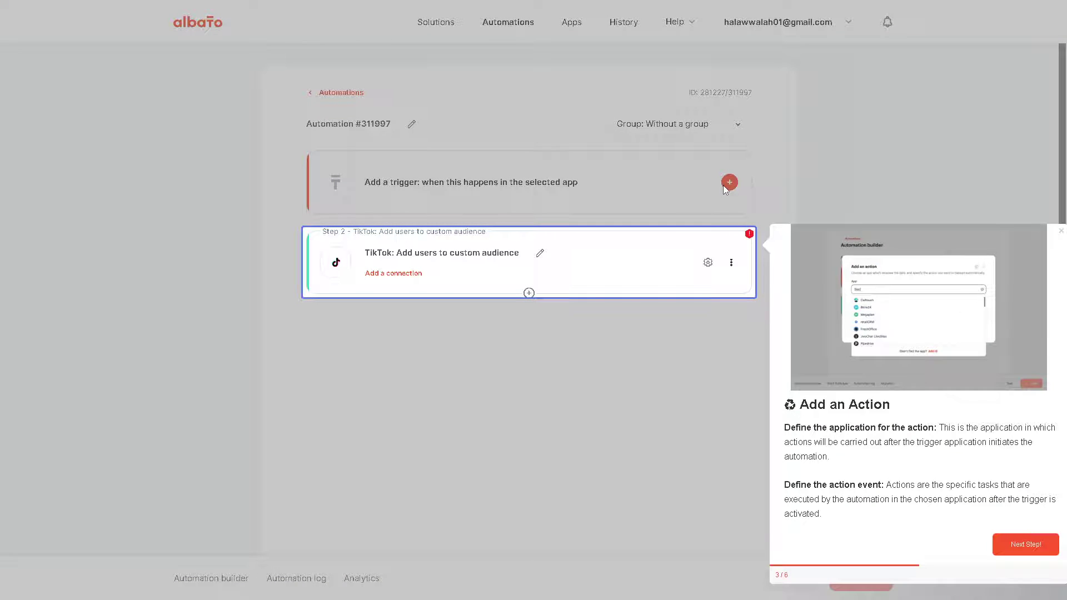
click(1021, 543)
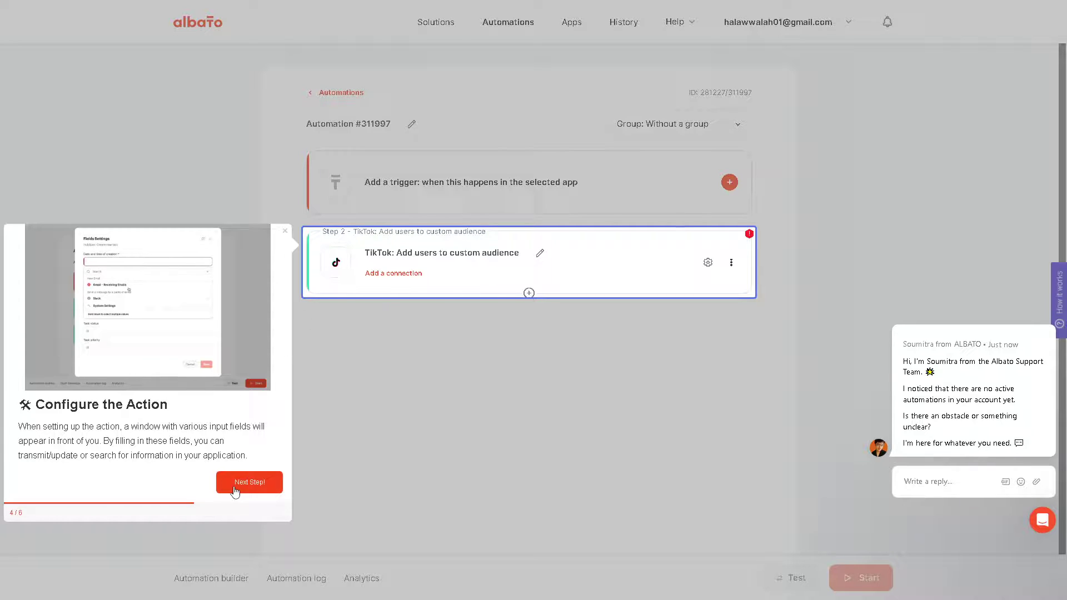
click(285, 235)
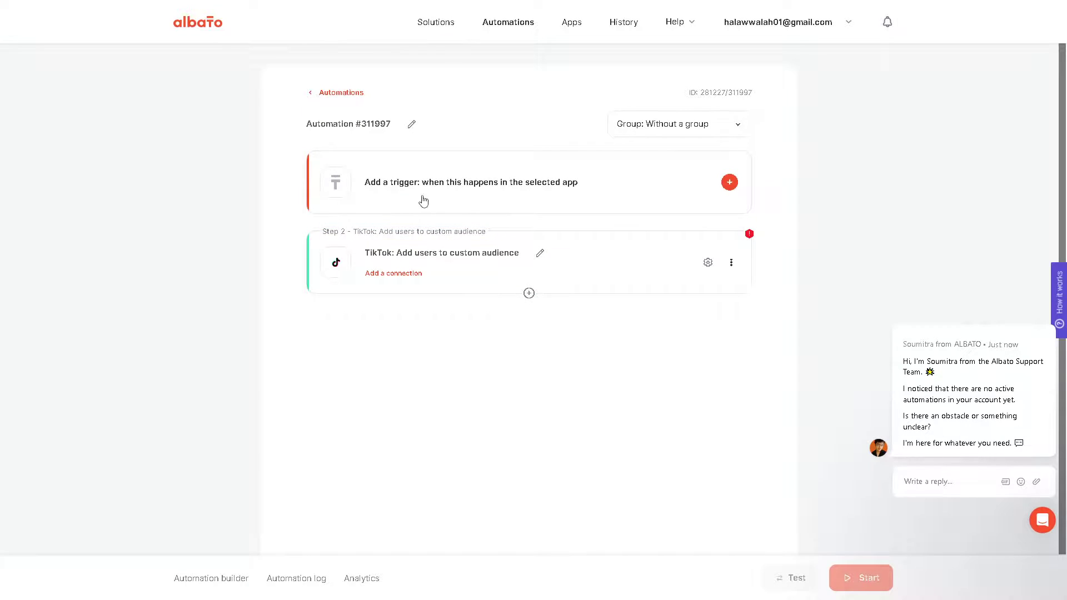
click(564, 194)
click(434, 274)
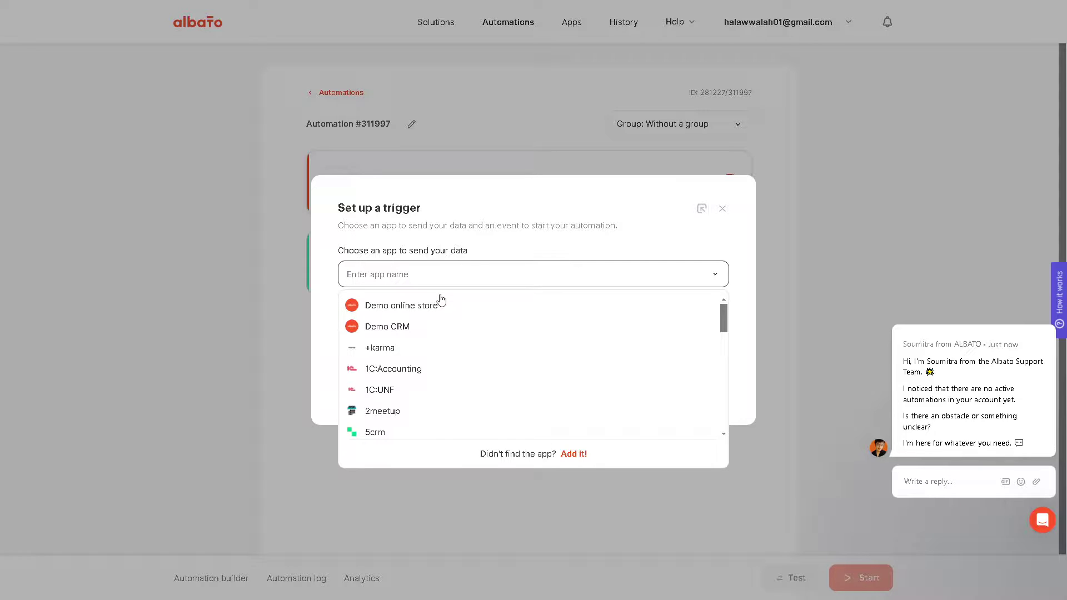
- Make AliExpress 'Order has been created' the trigger and start adding a new AliExpress connection
text(Ali)
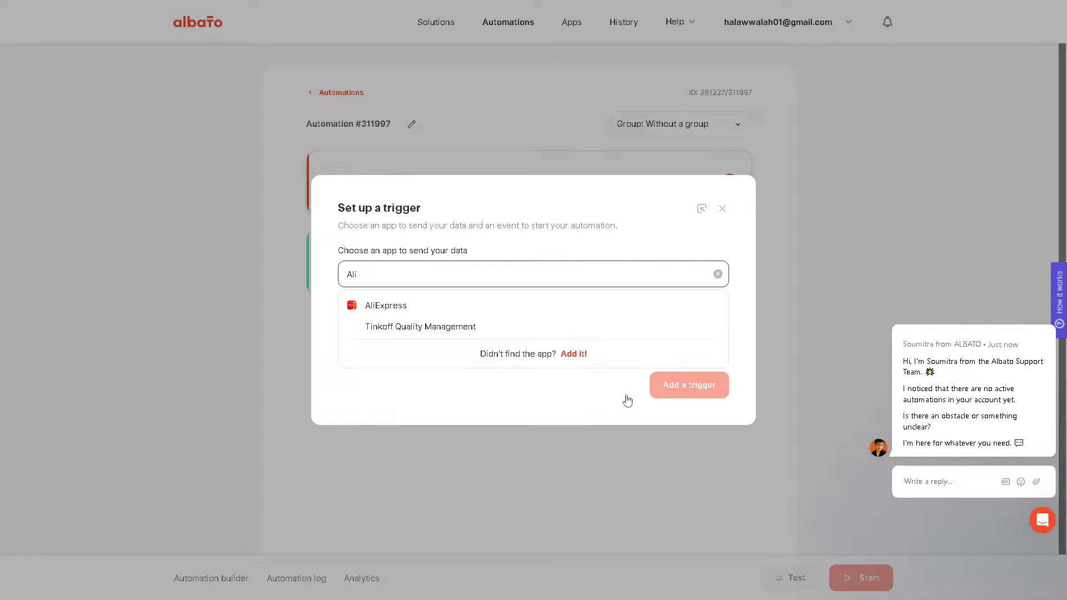
click(414, 306)
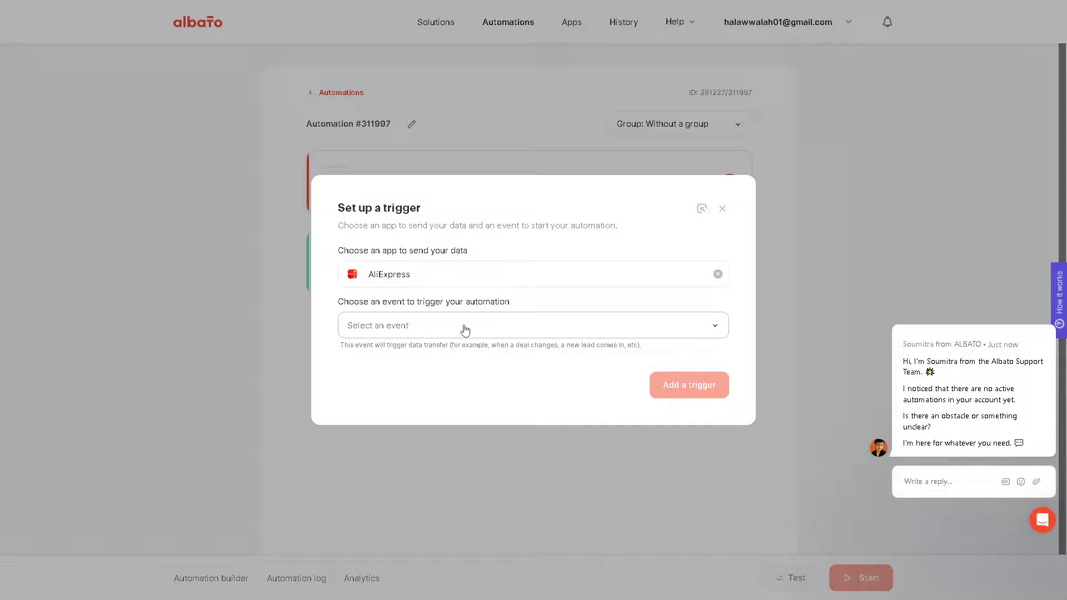
click(464, 329)
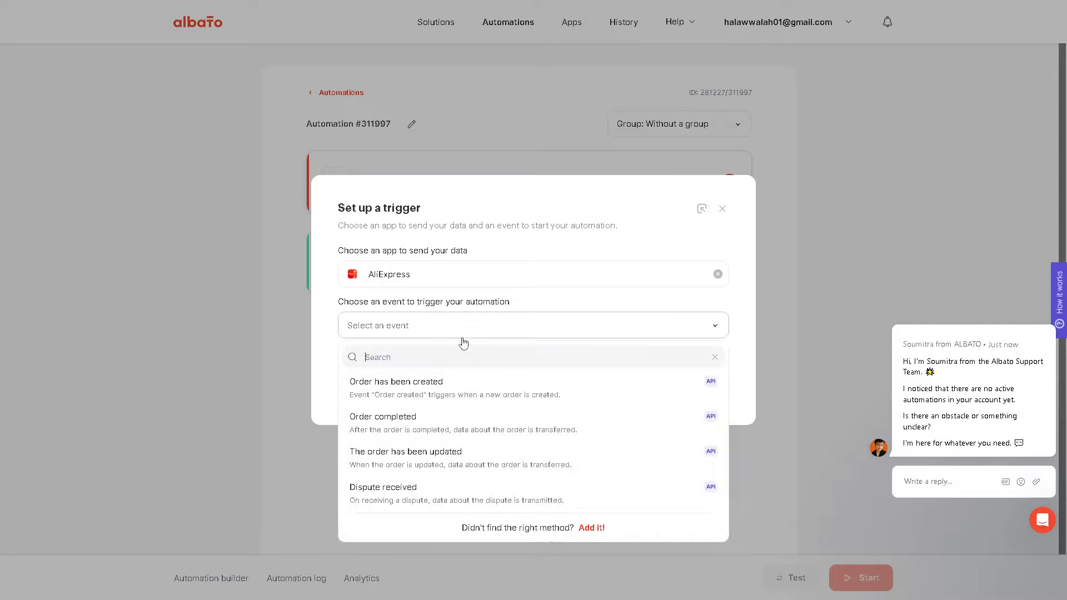
click(458, 389)
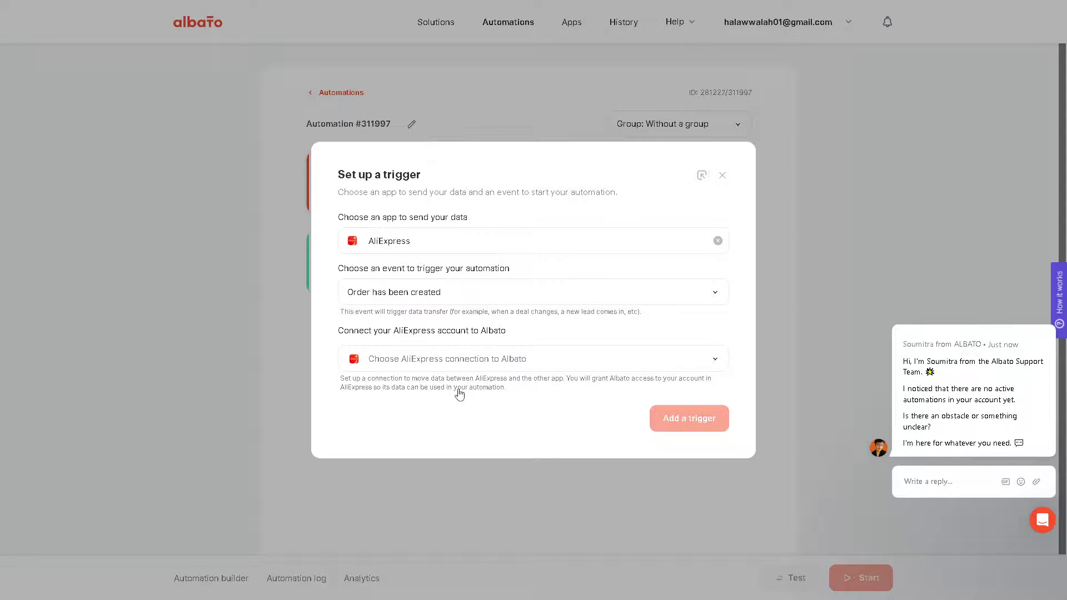
click(494, 362)
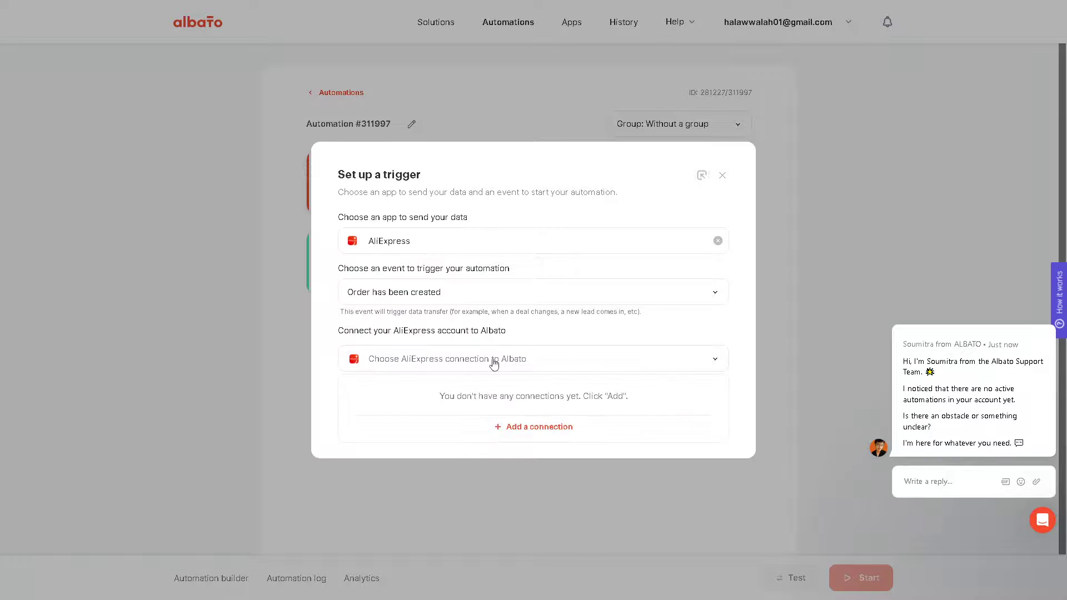
click(516, 433)
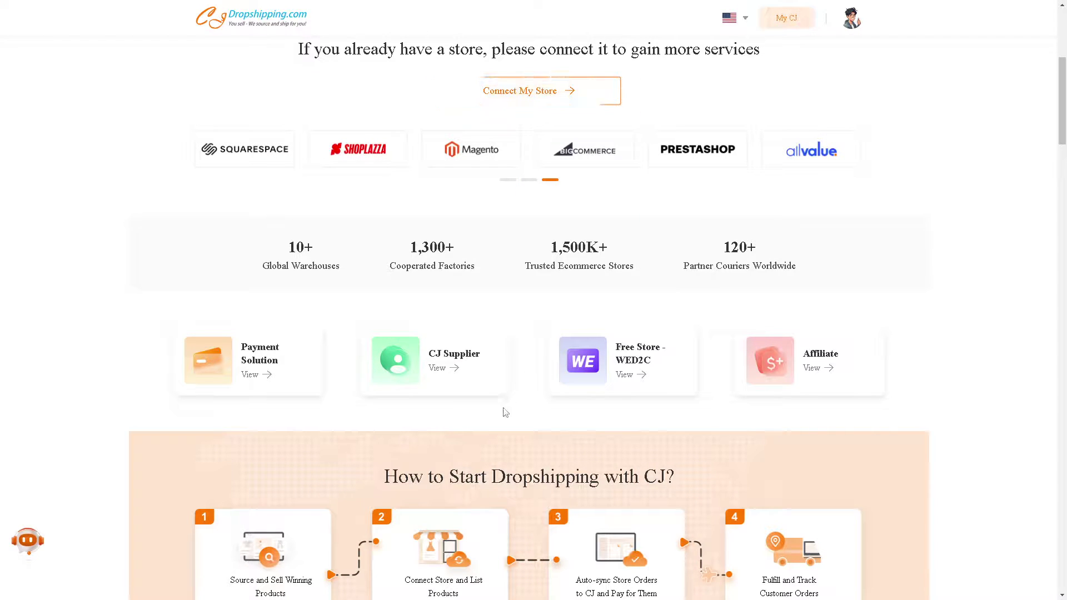
- Scroll the CJdropshipping homepage past store logos, stats and service cards to its four-step guide
scroll(451, 418, down, 1)
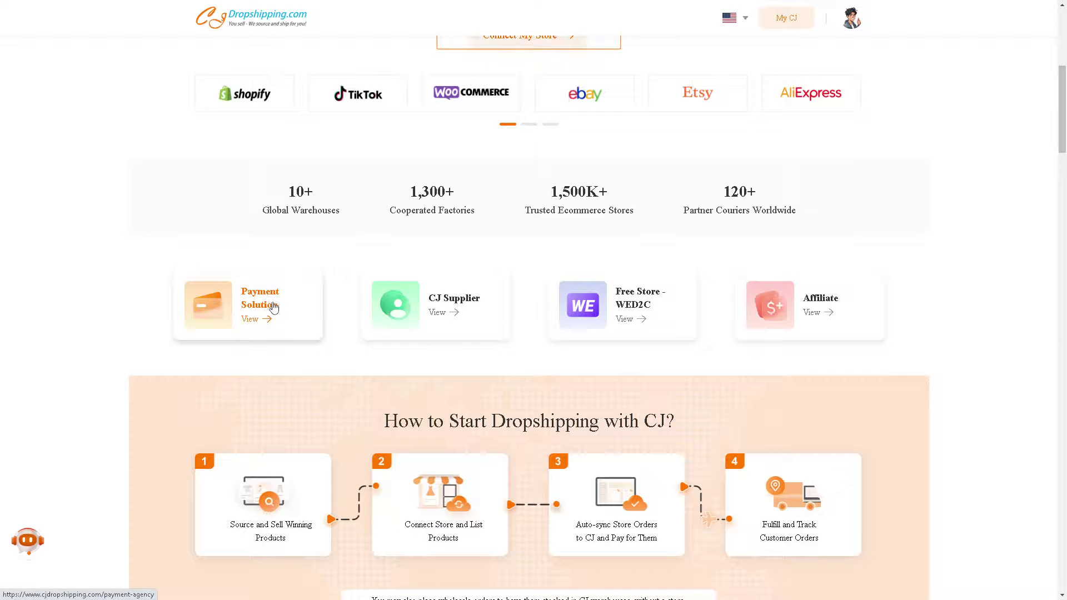
scroll(412, 348, down, 2)
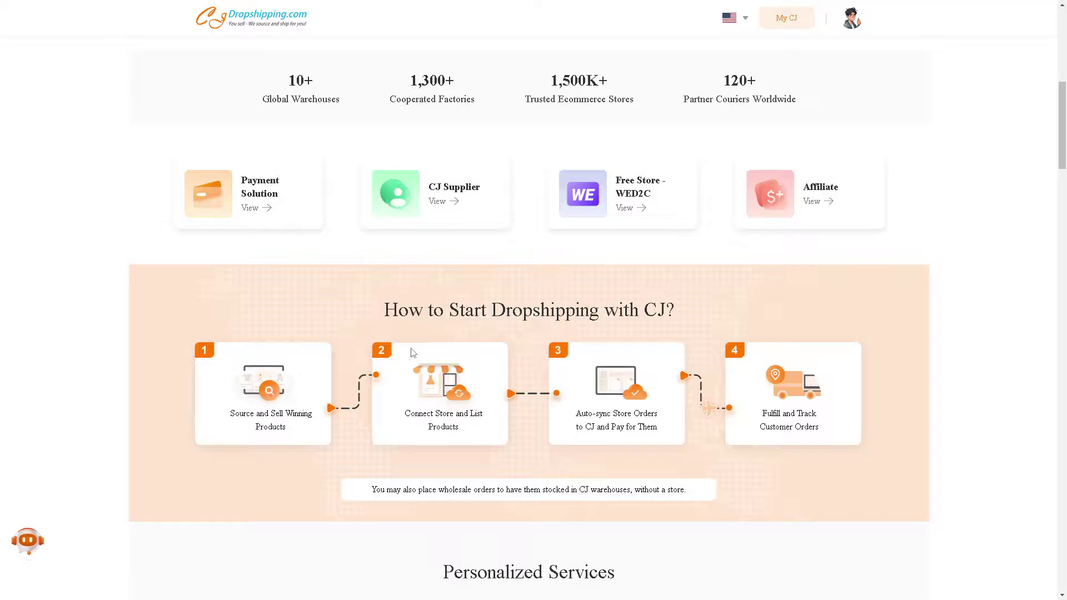
scroll(412, 353, down, 3)
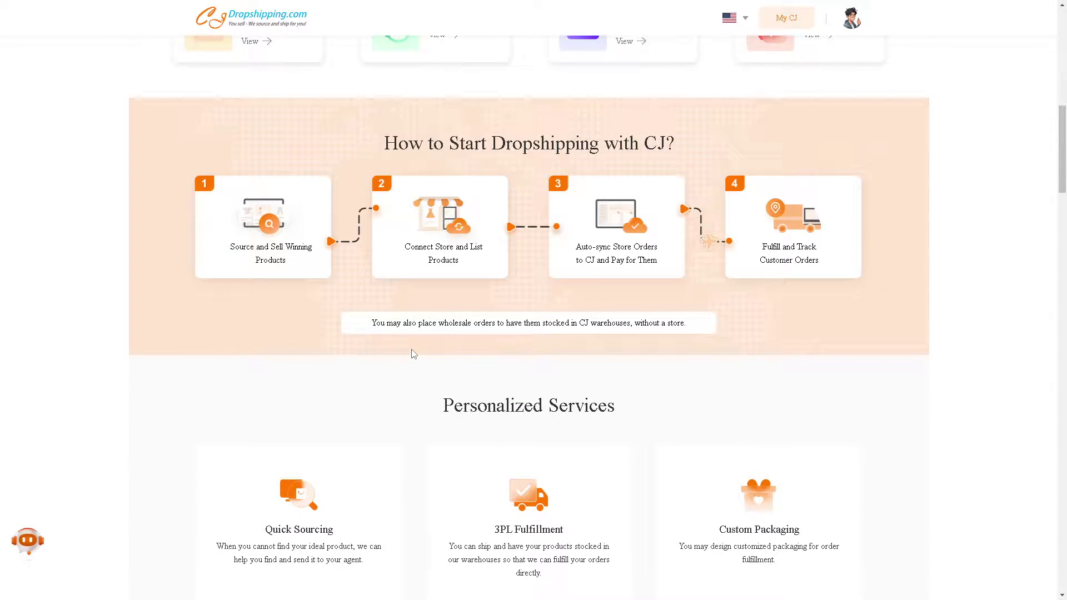
scroll(411, 352, up, 2)
scroll(412, 353, down, 1)
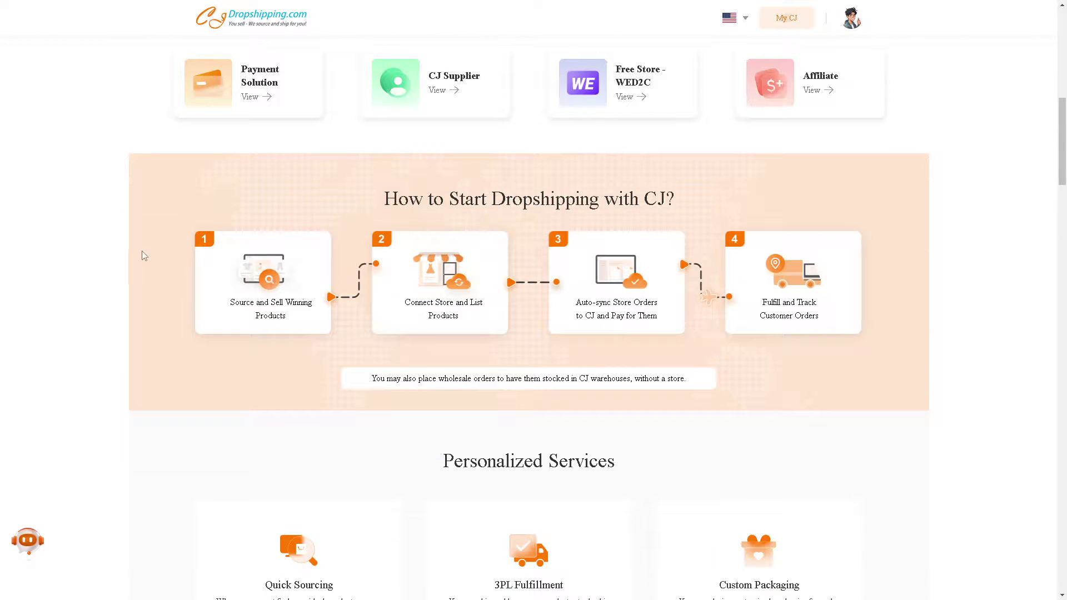
scroll(326, 285, down, 1)
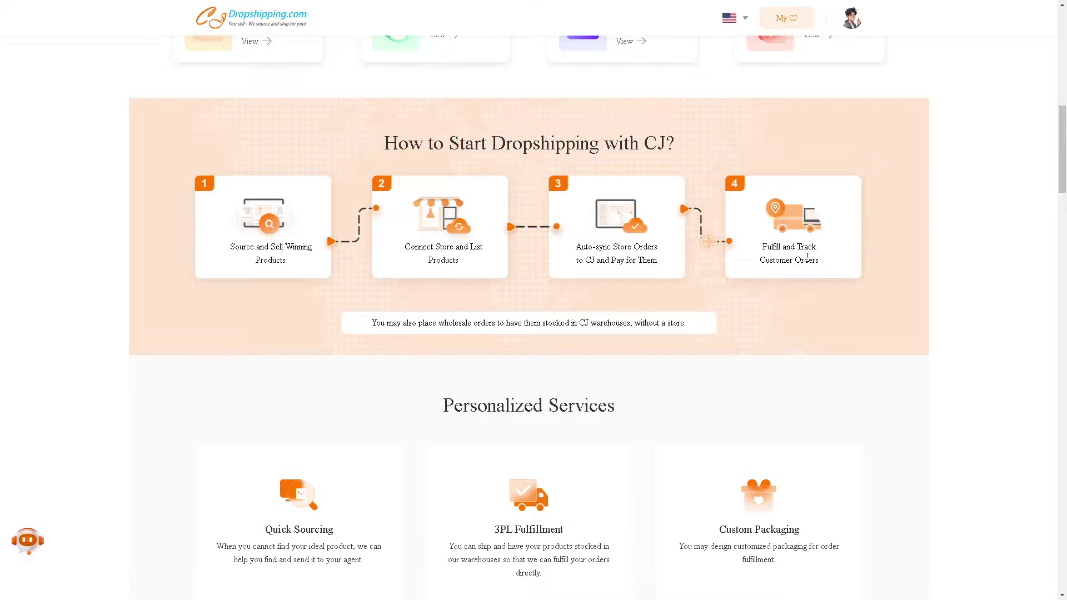
scroll(694, 309, up, 2)
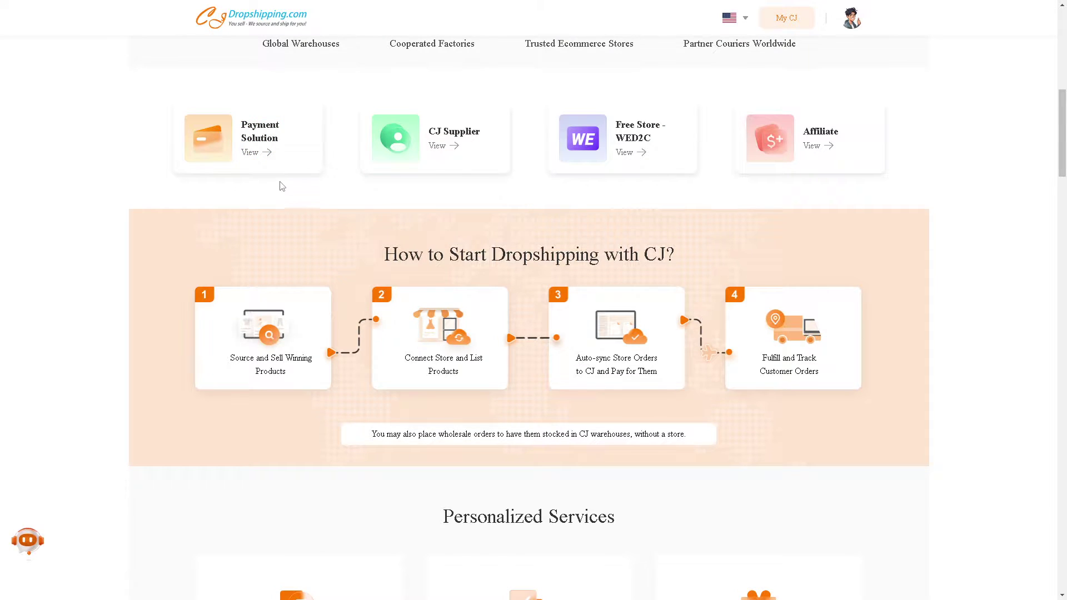
scroll(283, 187, up, 2)
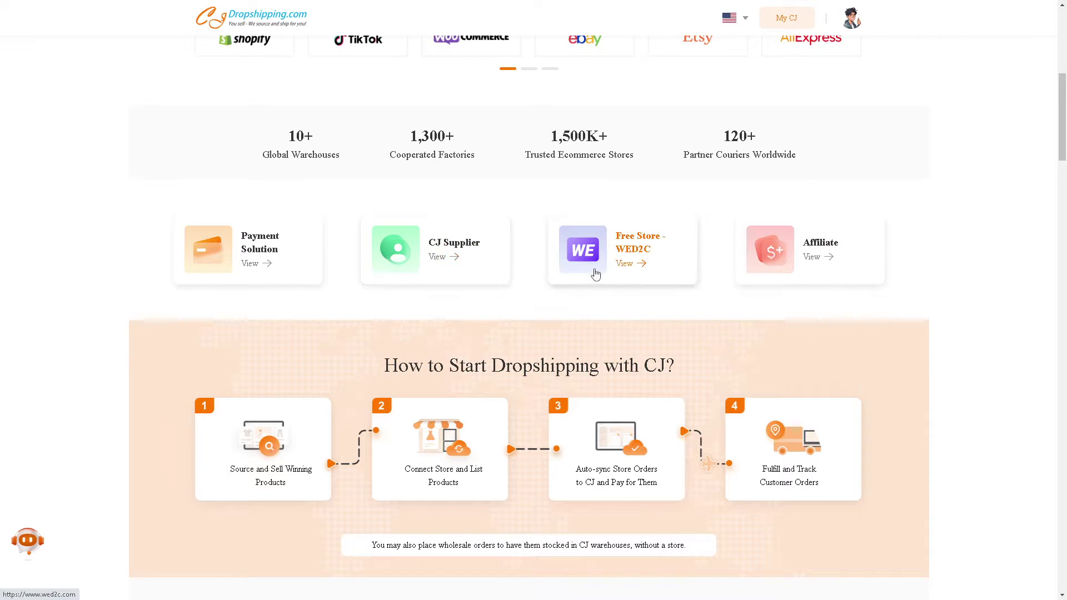
scroll(507, 285, up, 1)
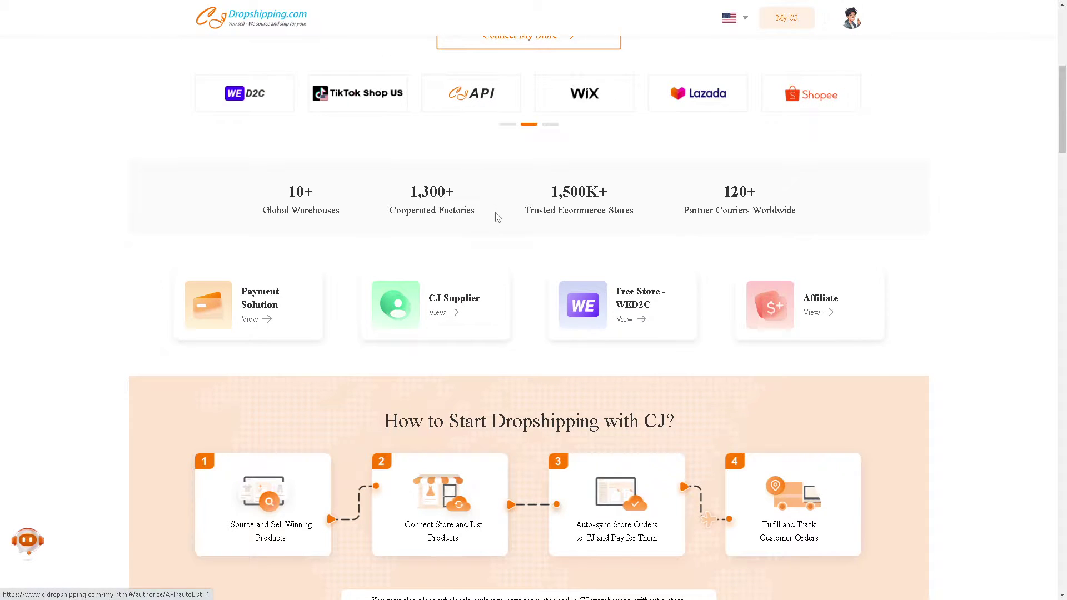
- Scroll down the CJdropshipping homepage to the Partnership section showing Shopify, WooCommerce, eBay, Etsy and TikTok
scroll(529, 331, up, 1)
scroll(532, 333, down, 11)
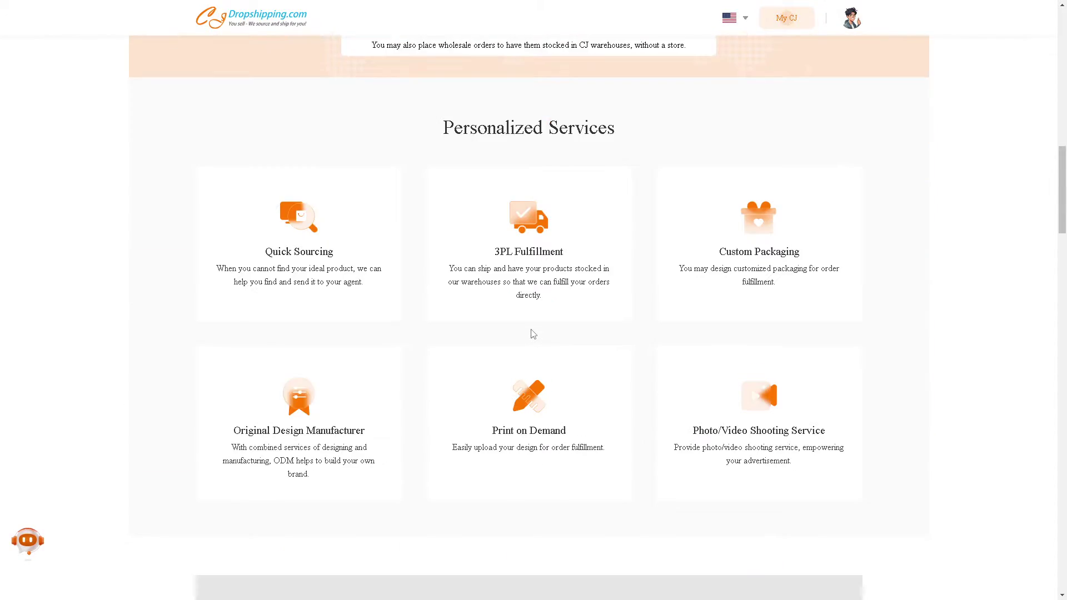
scroll(532, 333, down, 6)
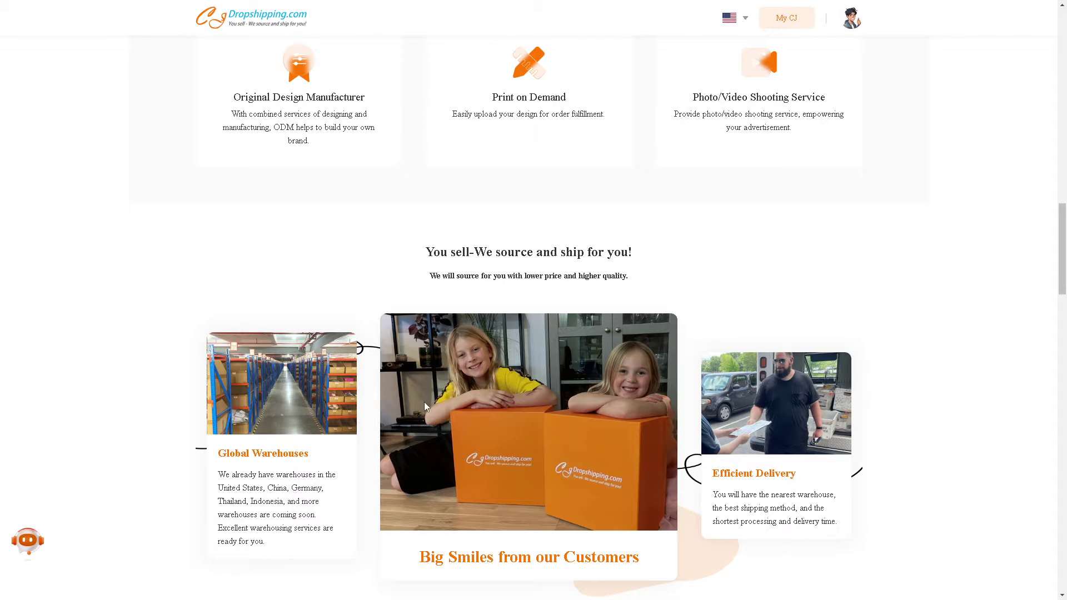
scroll(426, 407, down, 1)
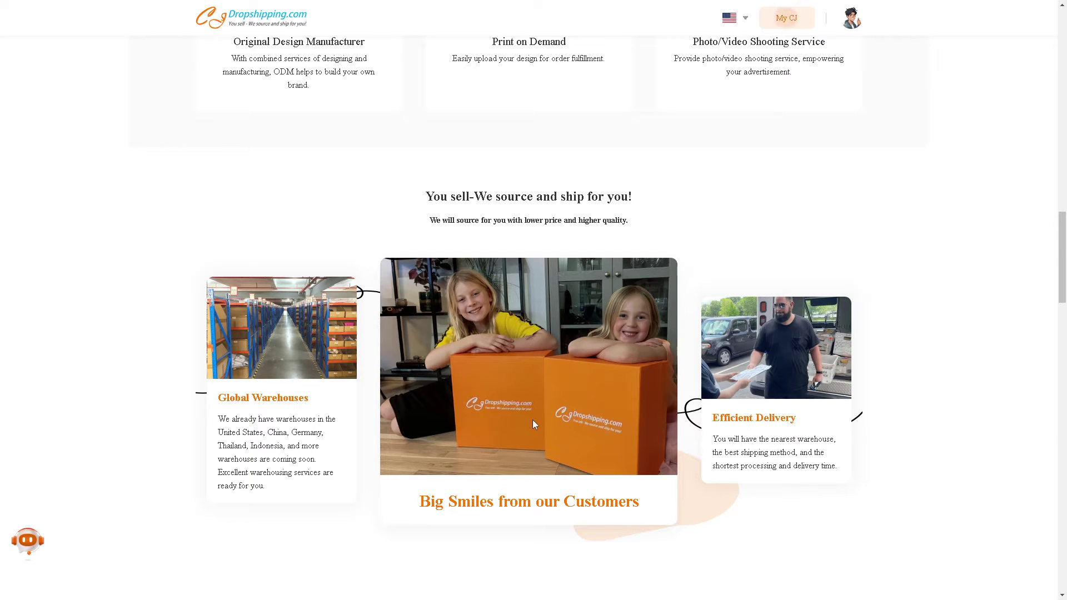
scroll(532, 420, up, 6)
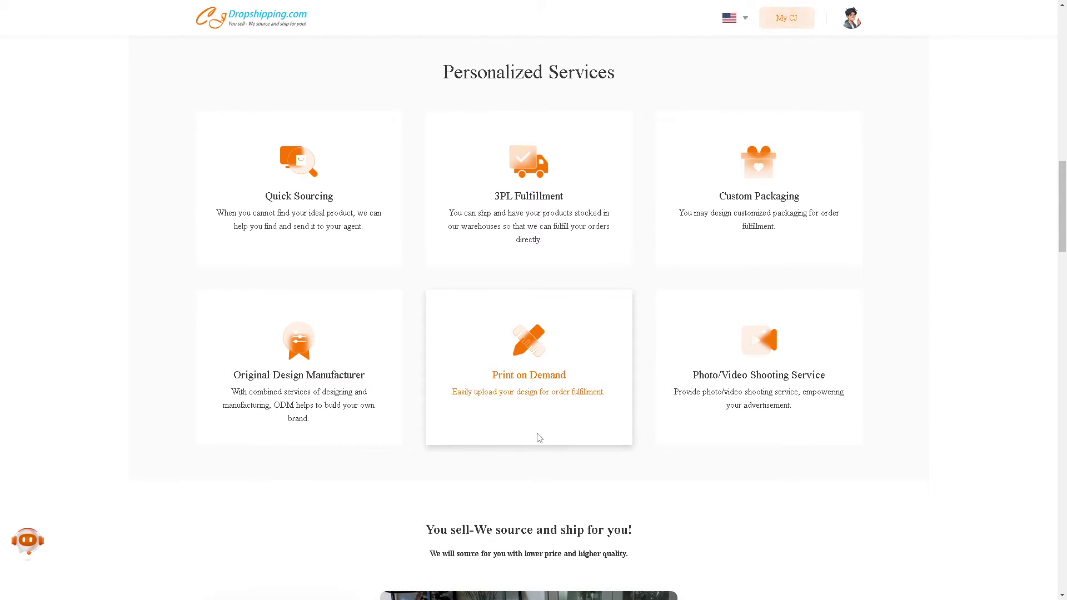
scroll(556, 450, down, 2)
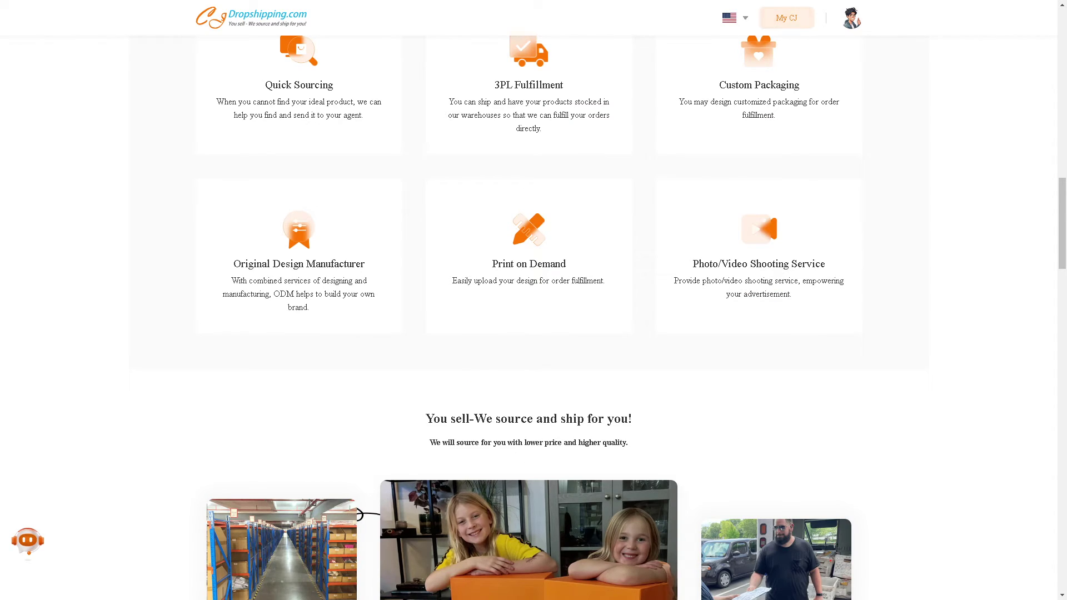
scroll(467, 328, down, 5)
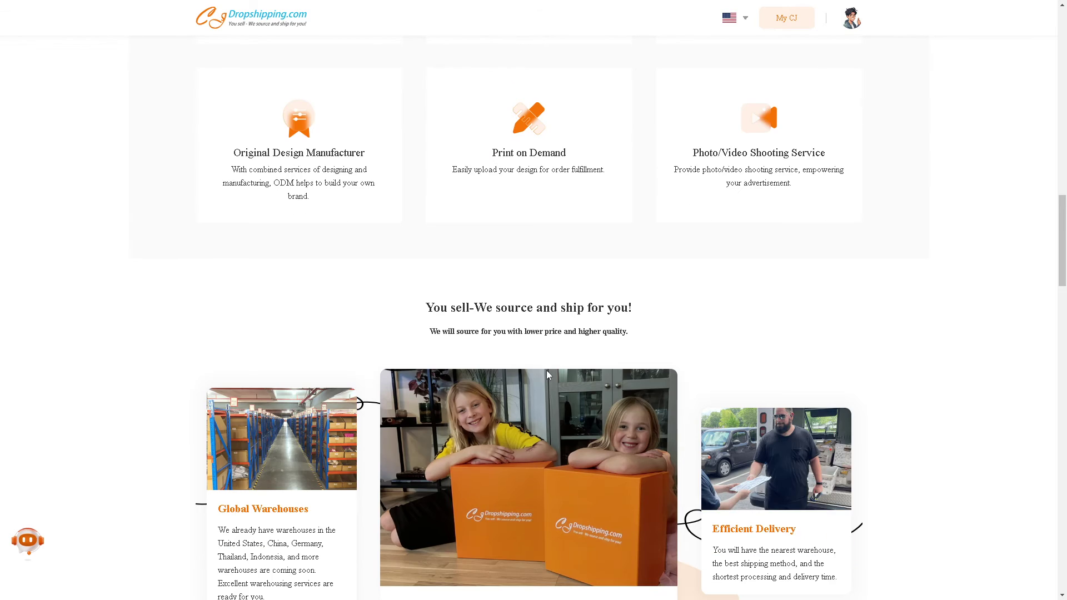
scroll(535, 381, down, 5)
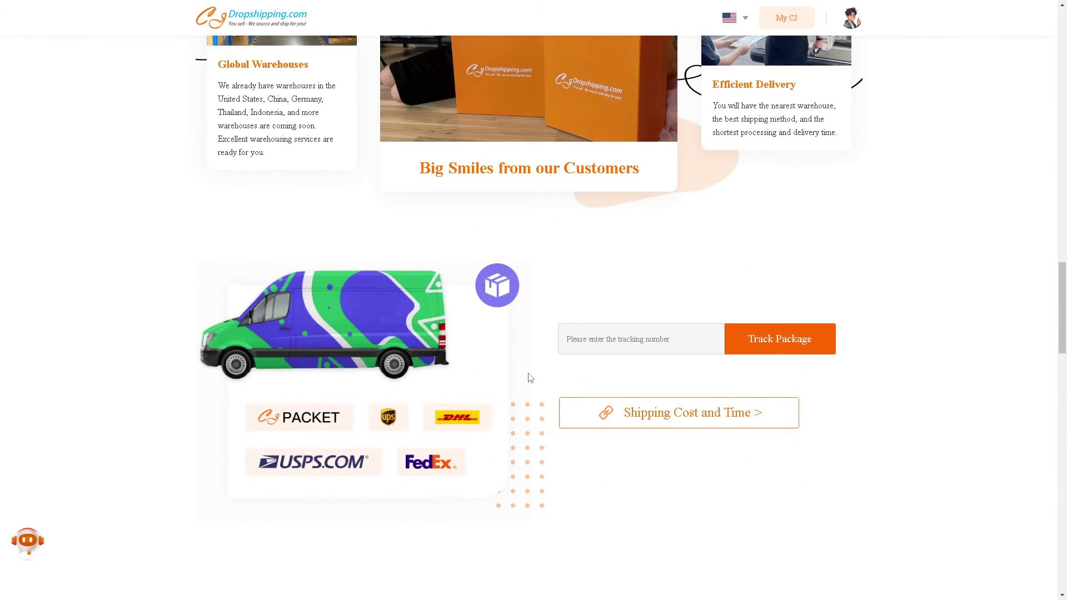
scroll(500, 403, down, 6)
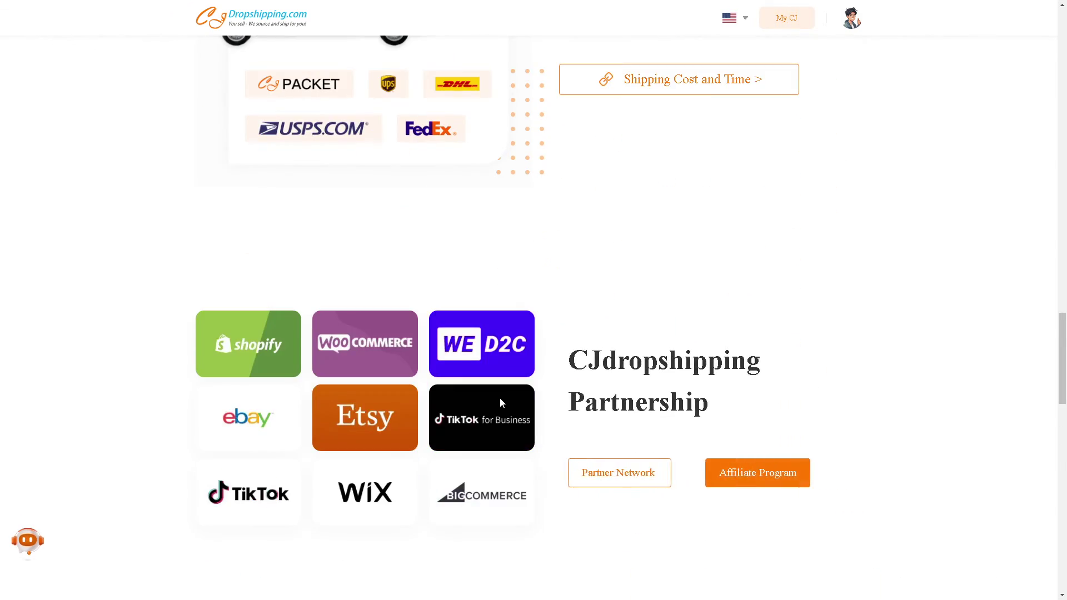